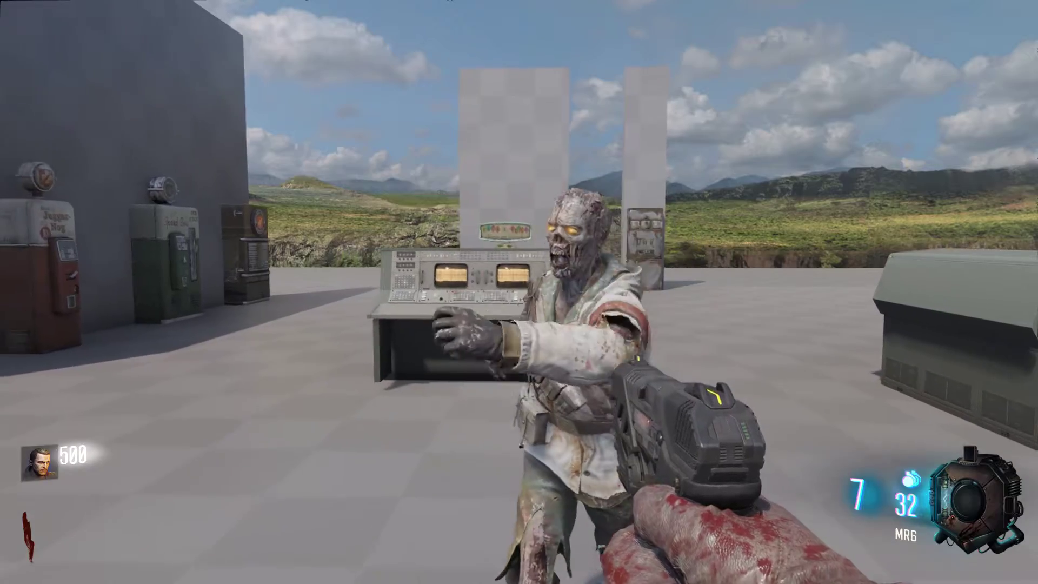
key("w")
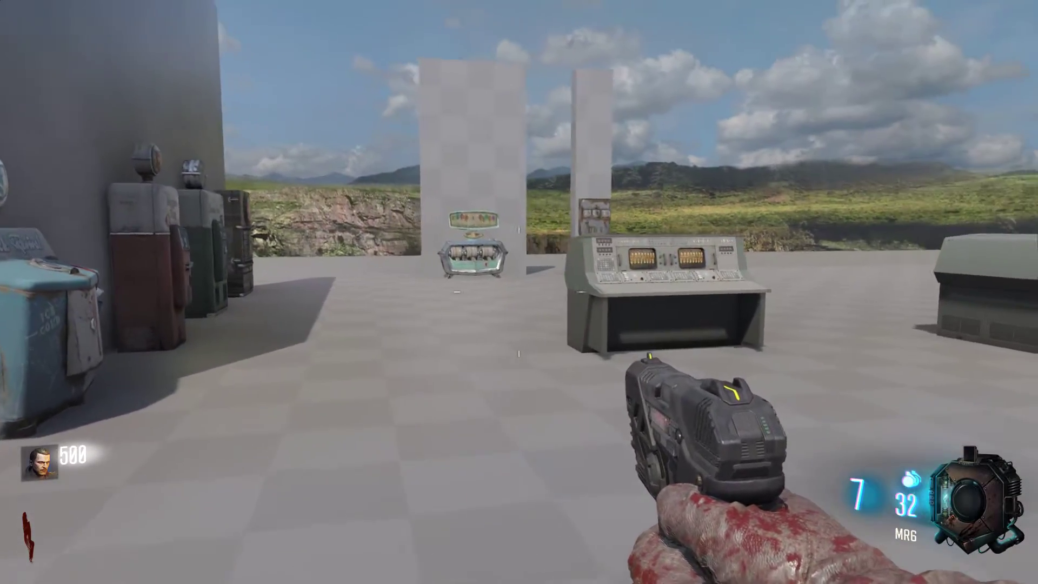
key("w")
key("space")
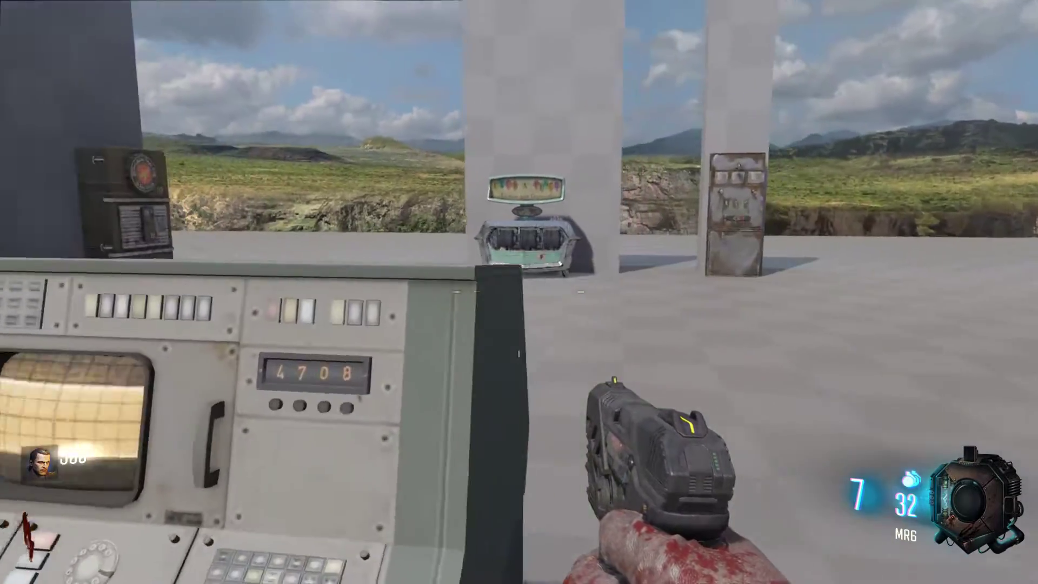
key("w")
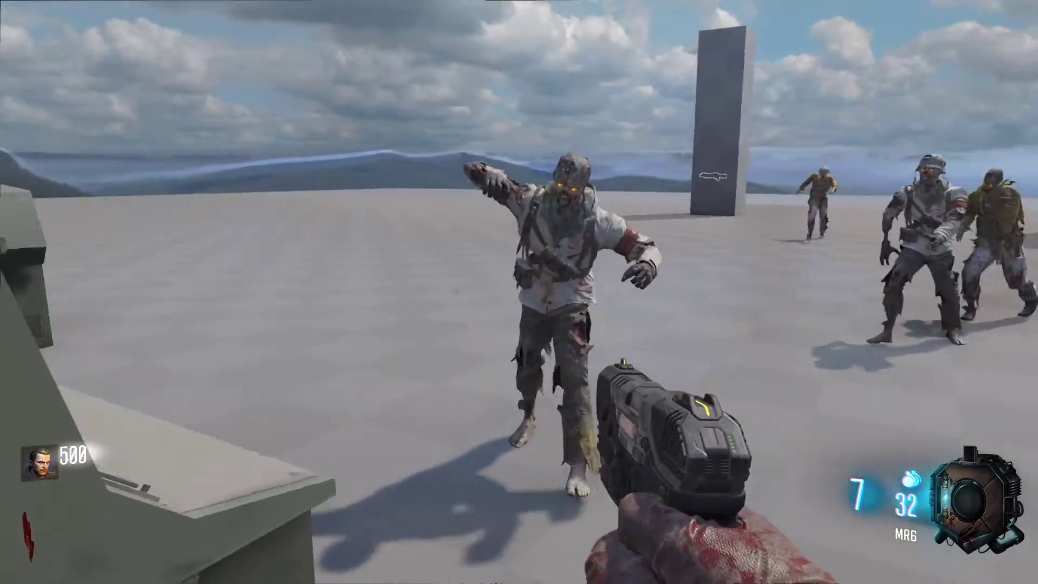
key("w")
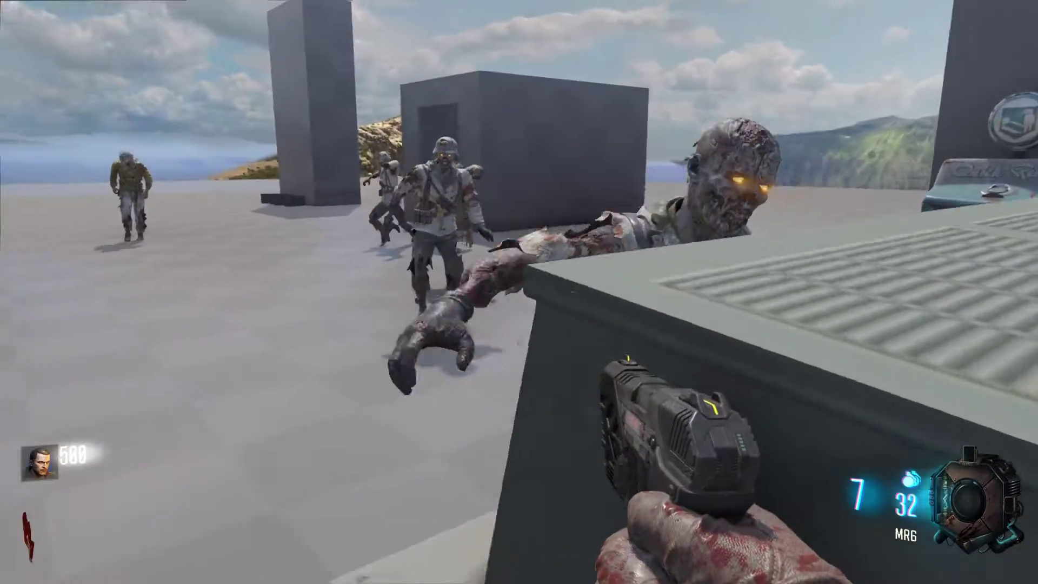
key("s")
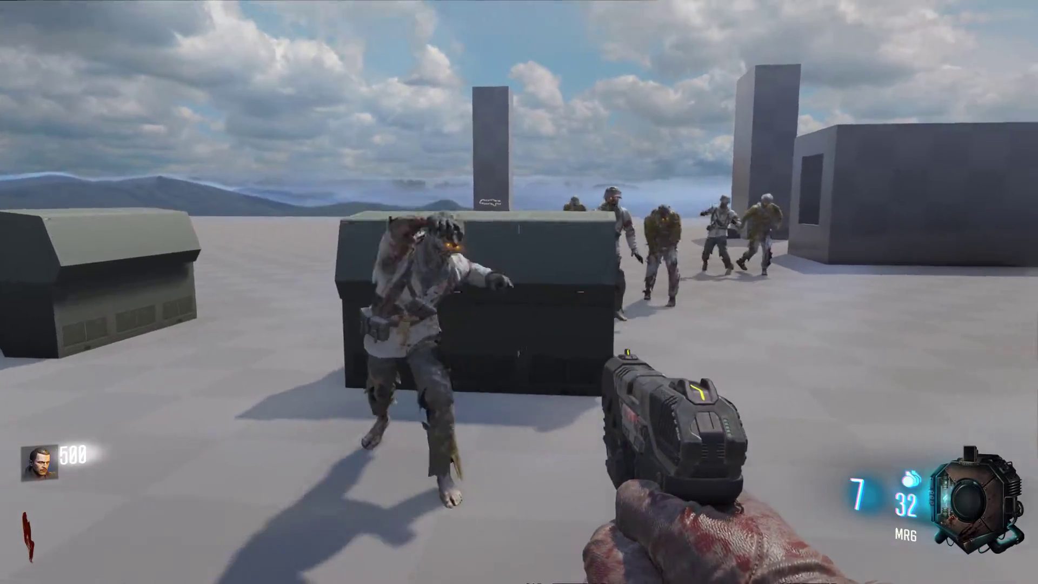
key("s")
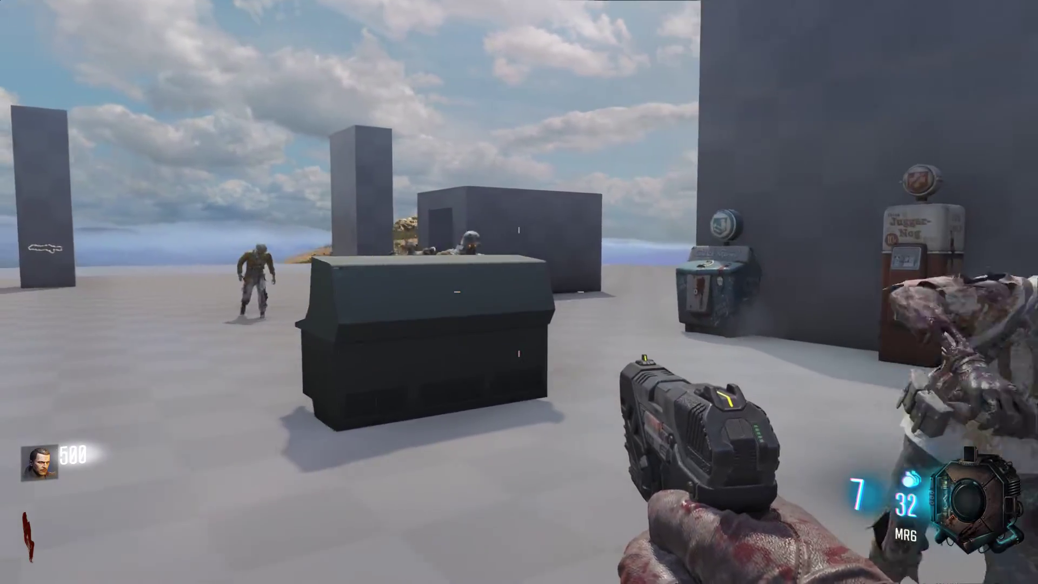
key("s")
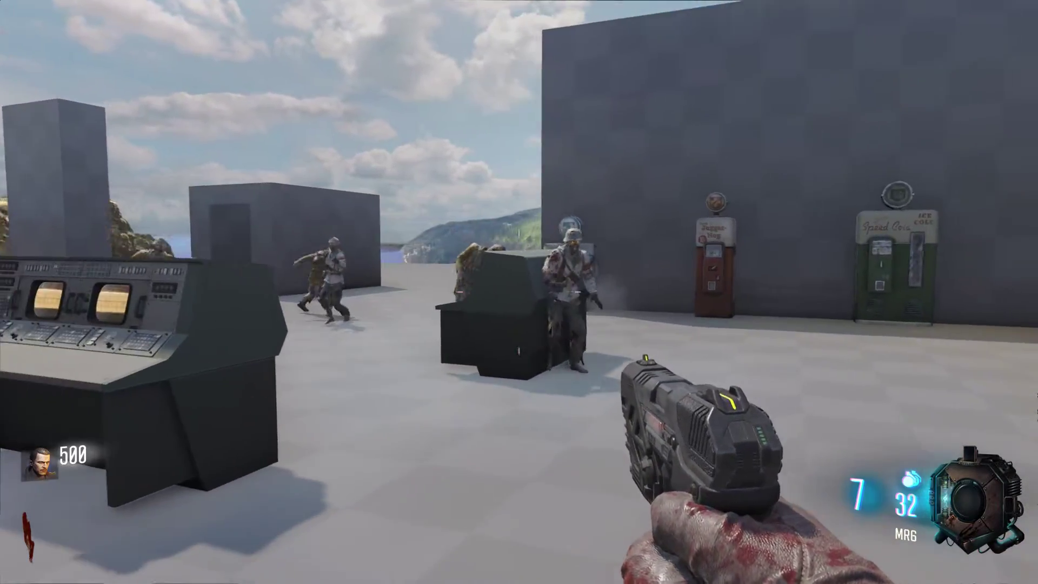
key("s")
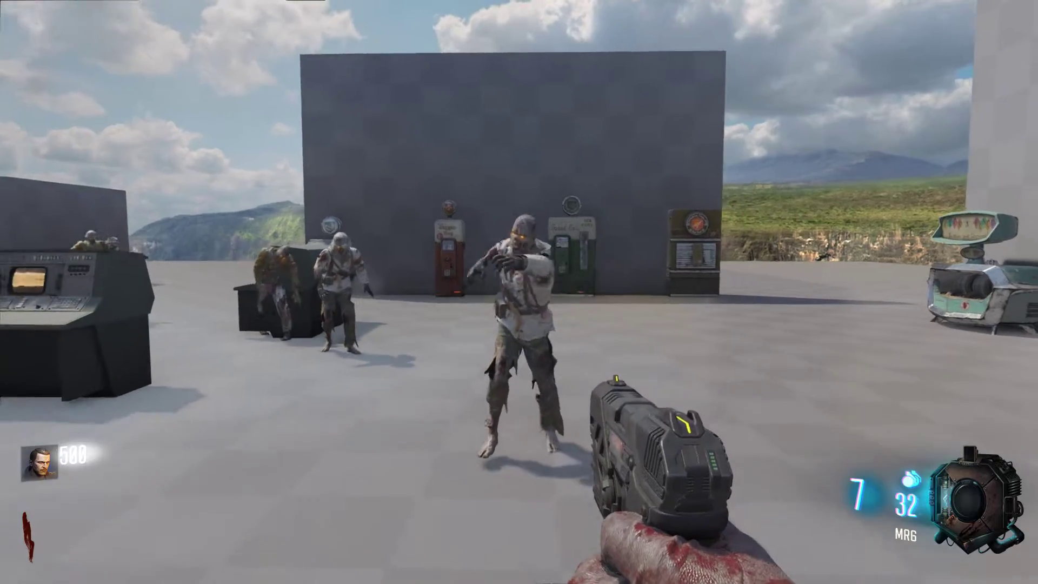
key("w")
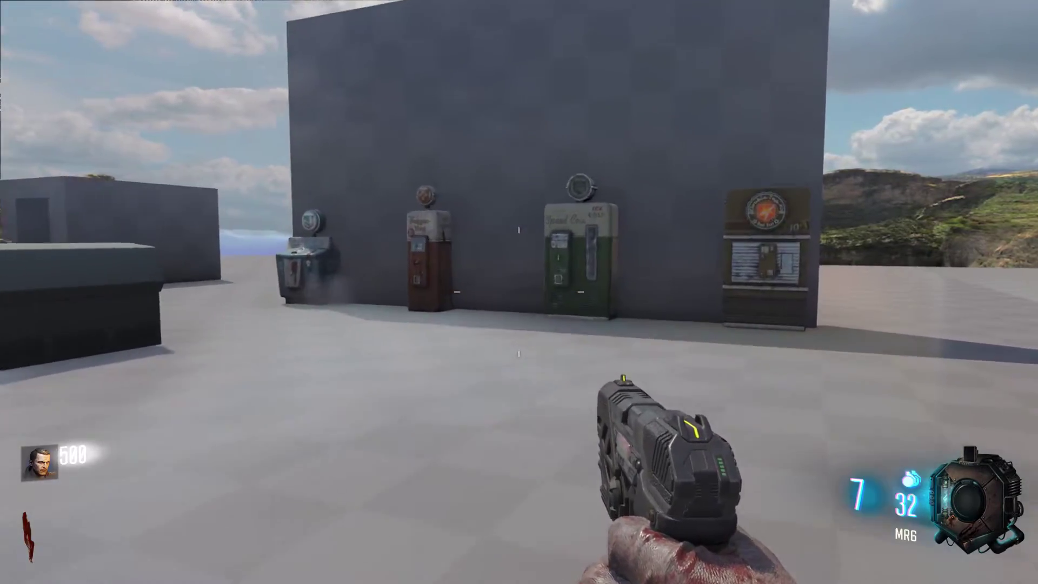
key("w")
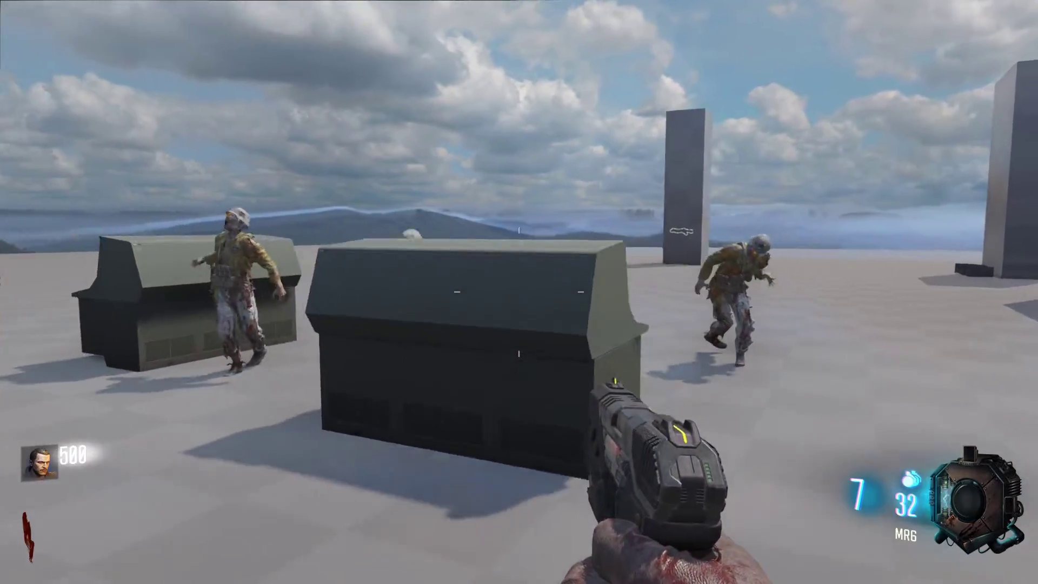
key("s")
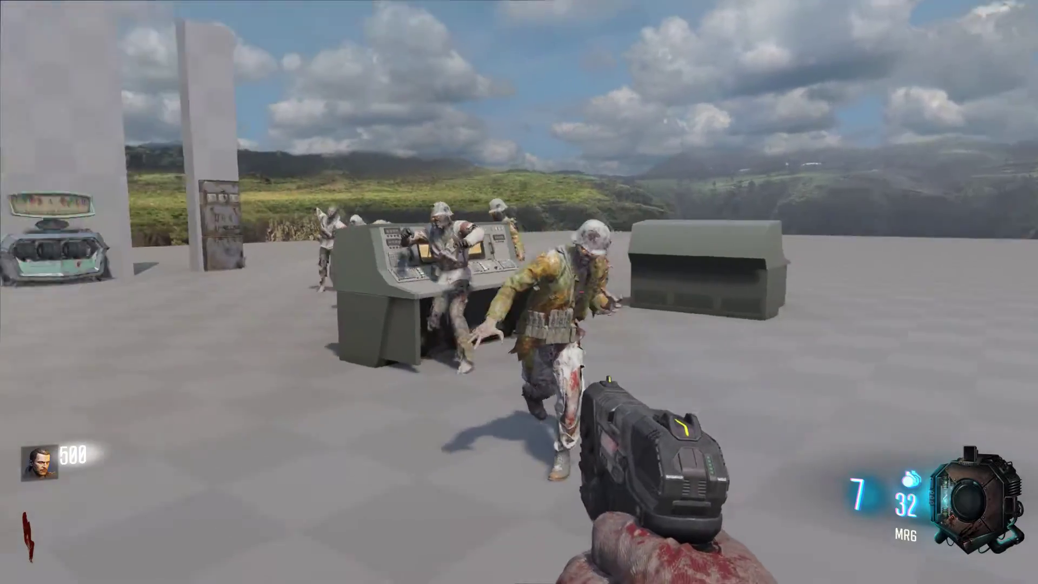
key("s")
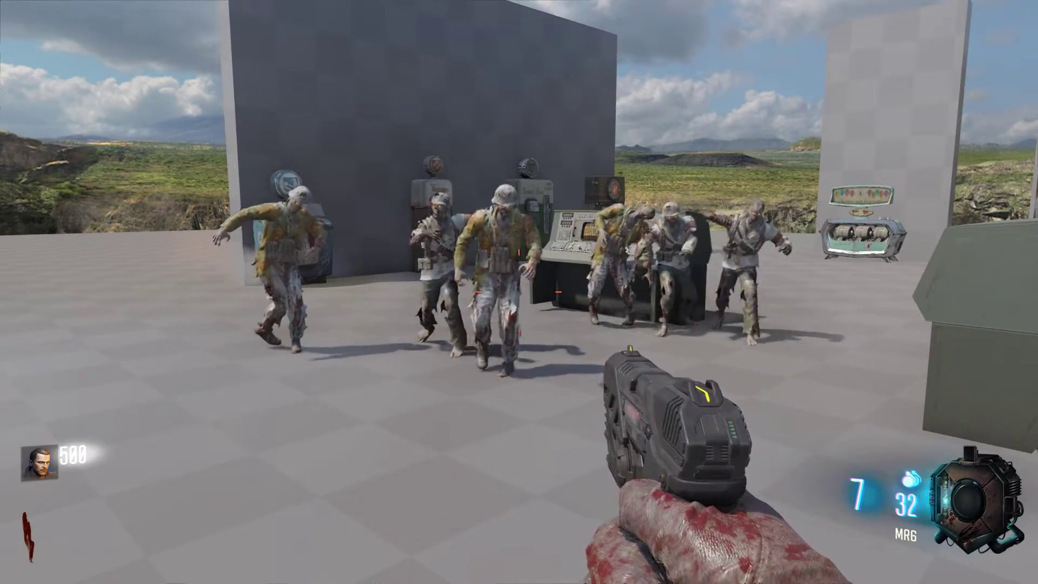
key("s")
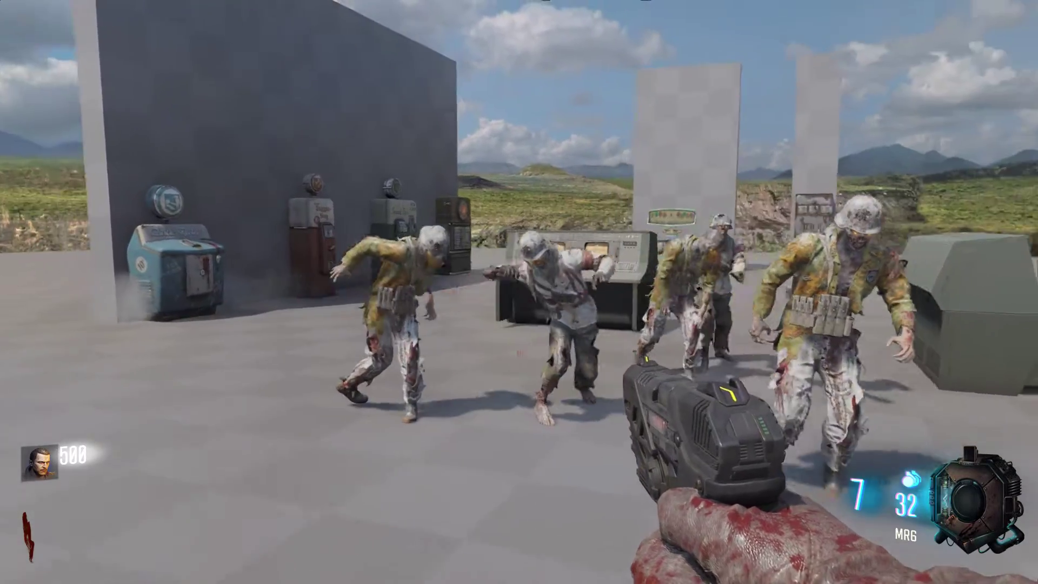
key("a")
key("w")
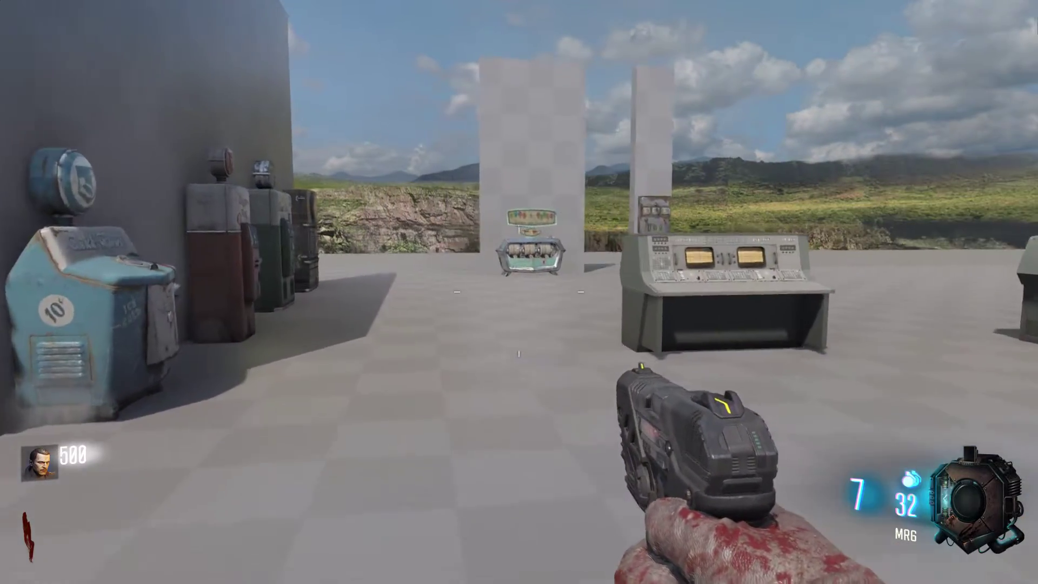
key("s")
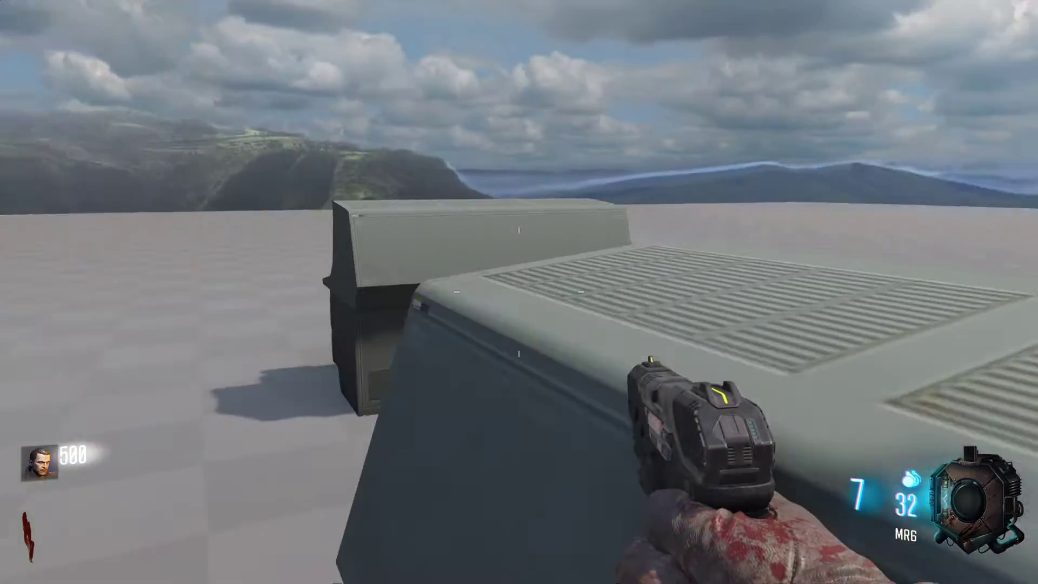
key("s")
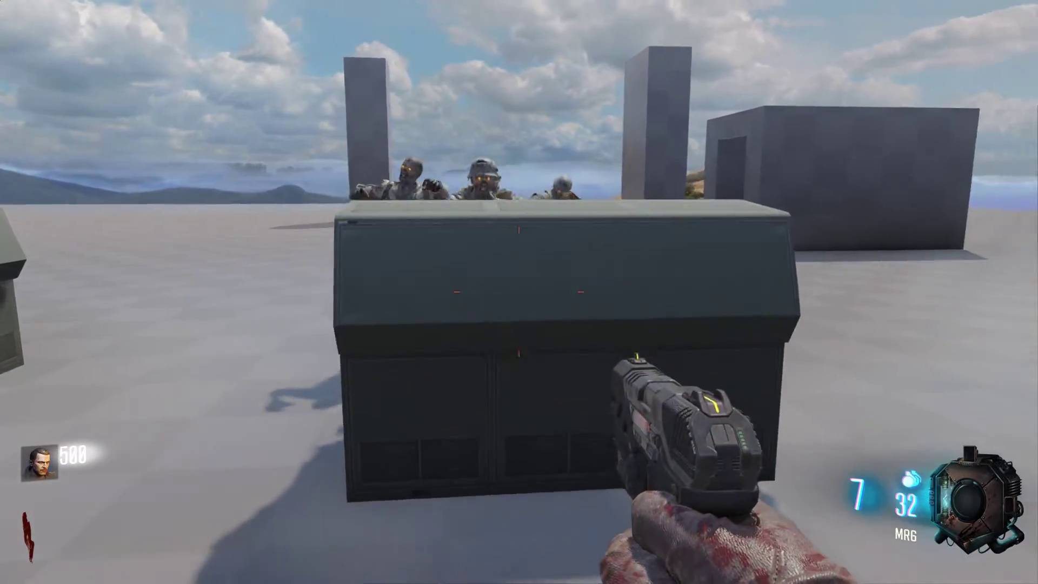
key("s")
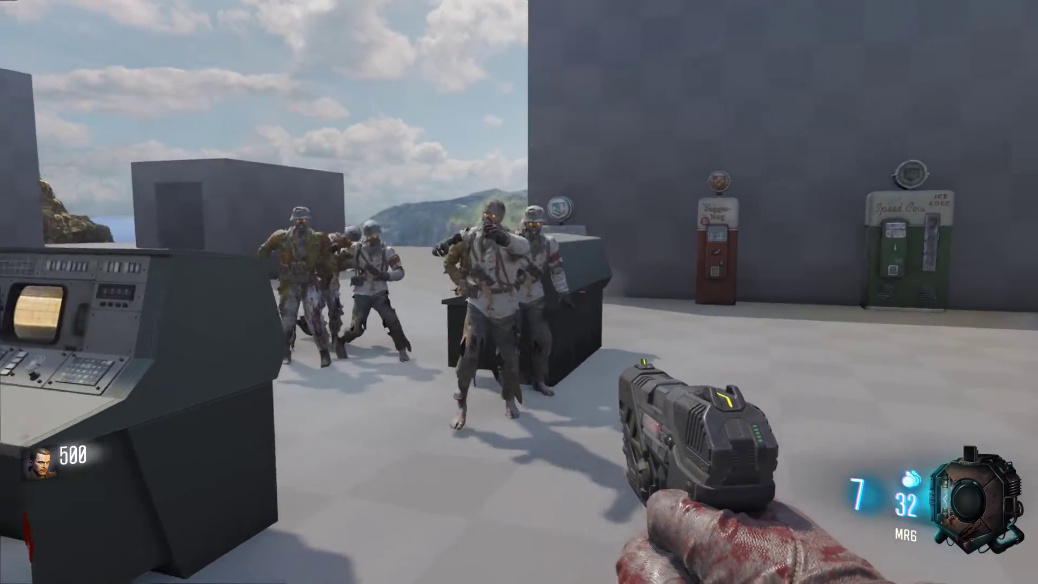
key("s")
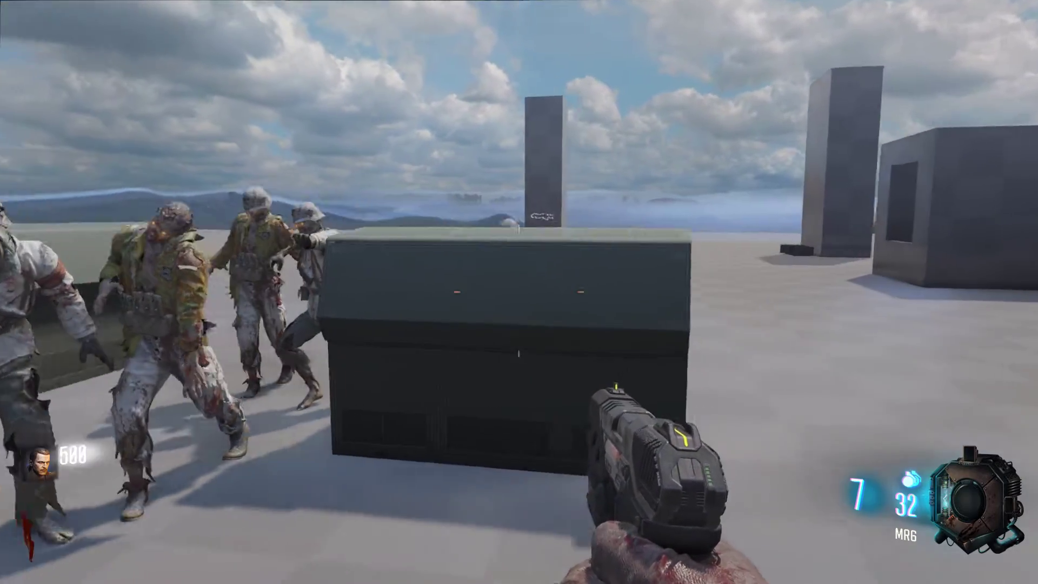
key("s")
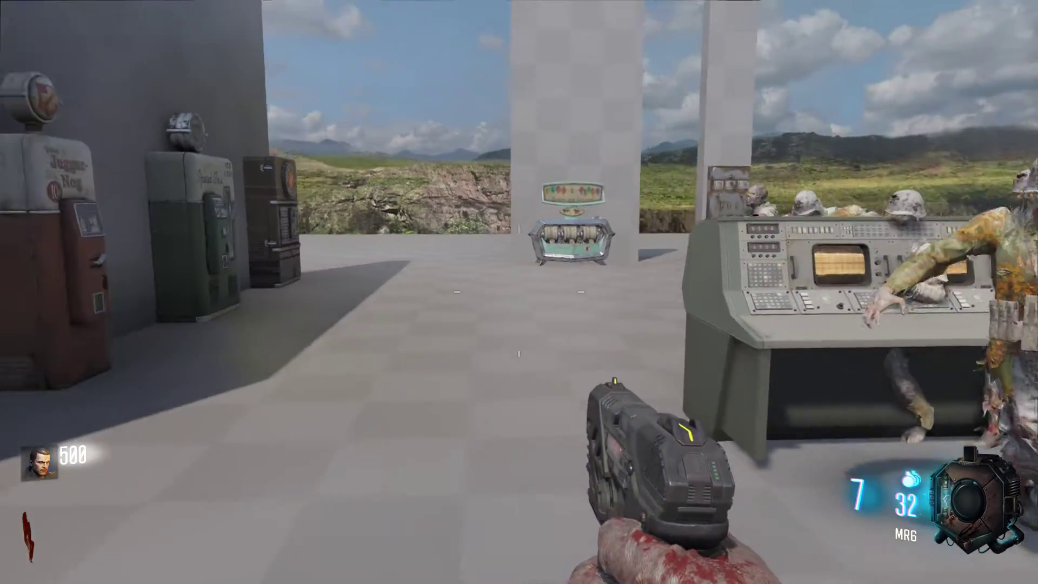
key("s")
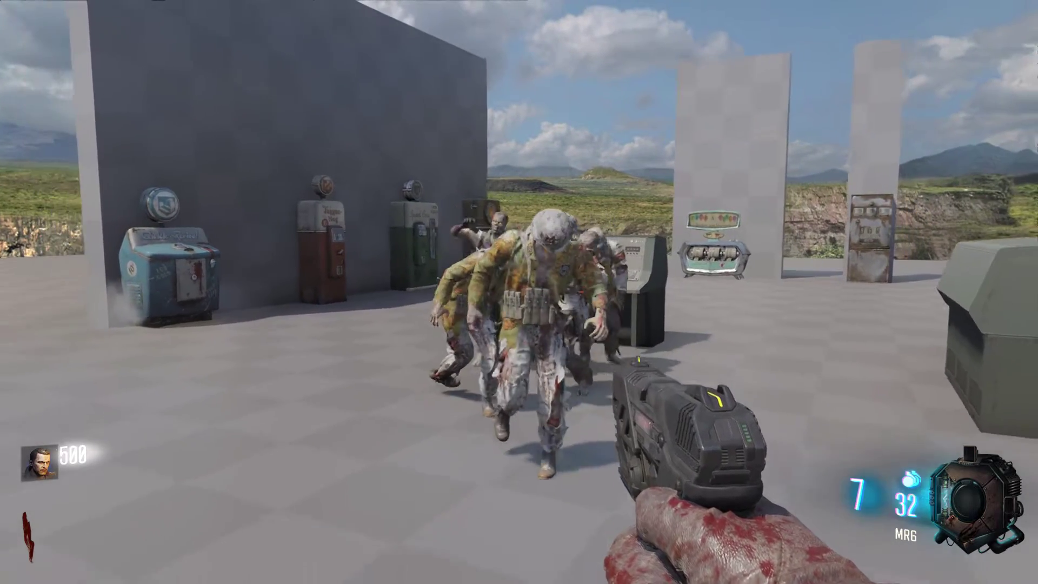
Step: End the current zombies game and confirm leaving the match
key("Escape")
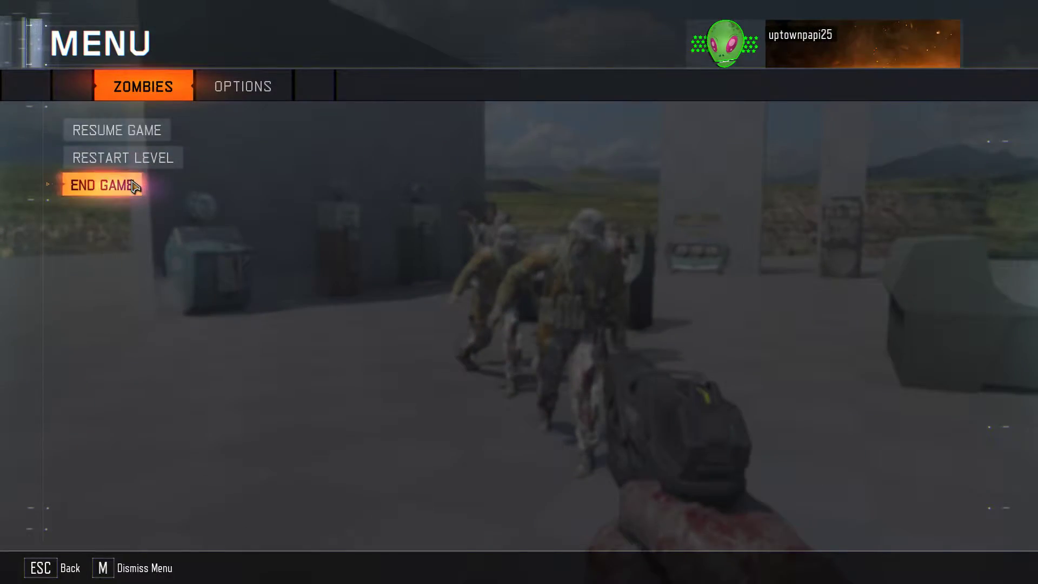
left_click(134, 187)
left_click(359, 257)
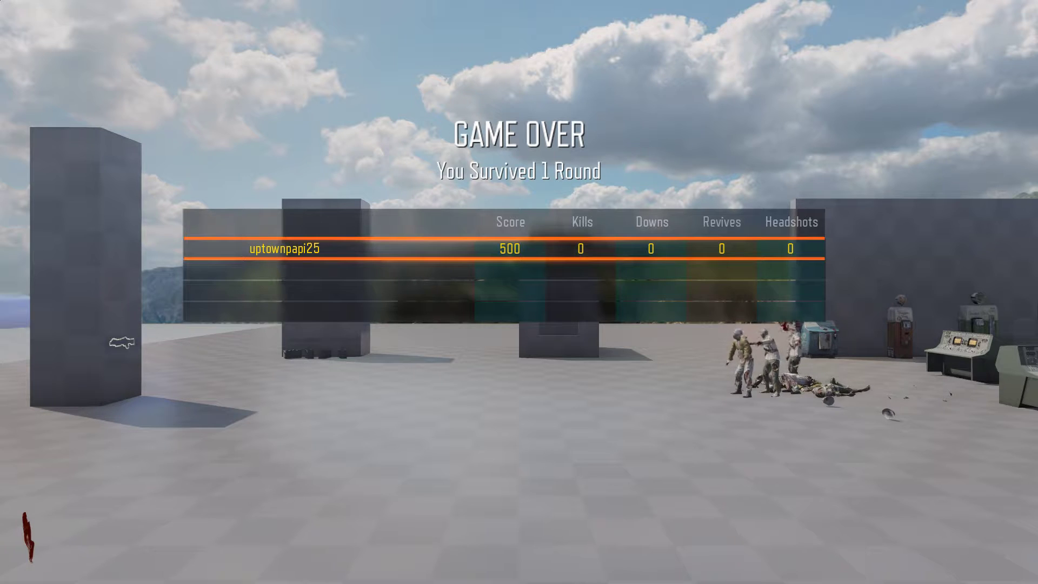
Step: Switch out of the game and end the BlackOps3 process in Task Manager, closing Task Manager when done
key("alt+Tab")
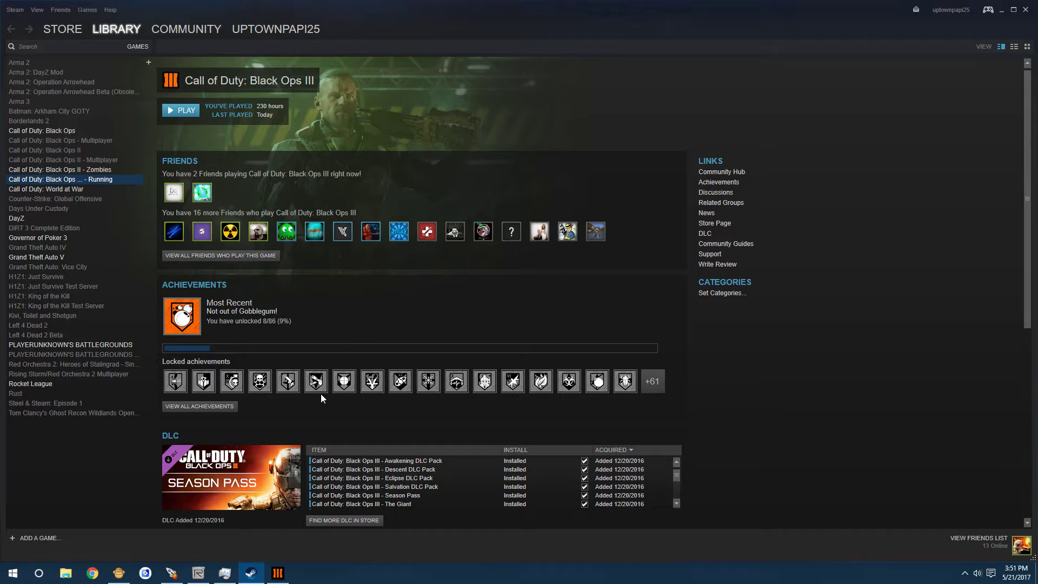
right_click(404, 581)
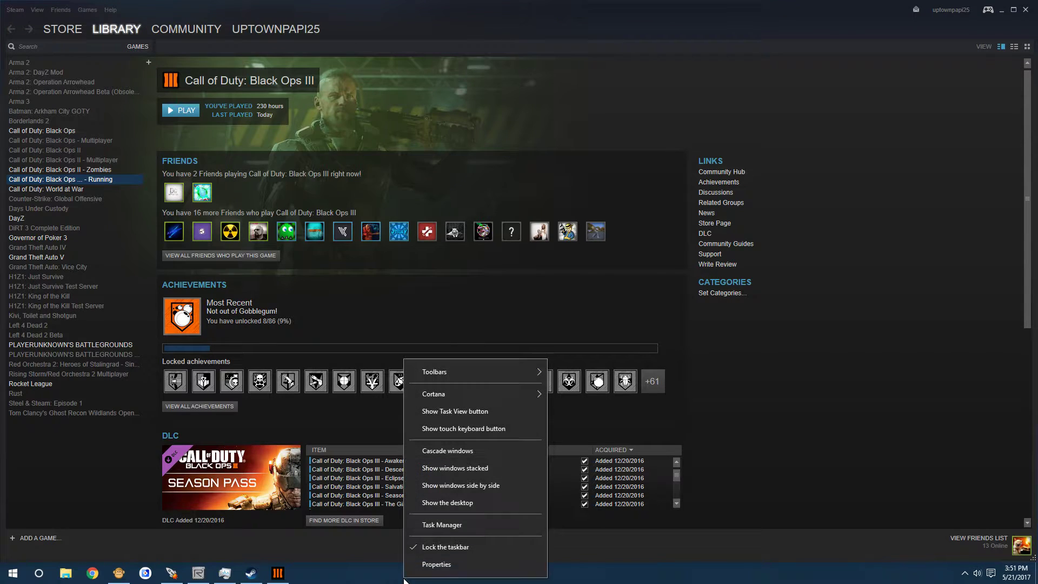
left_click(436, 531)
left_click(724, 133)
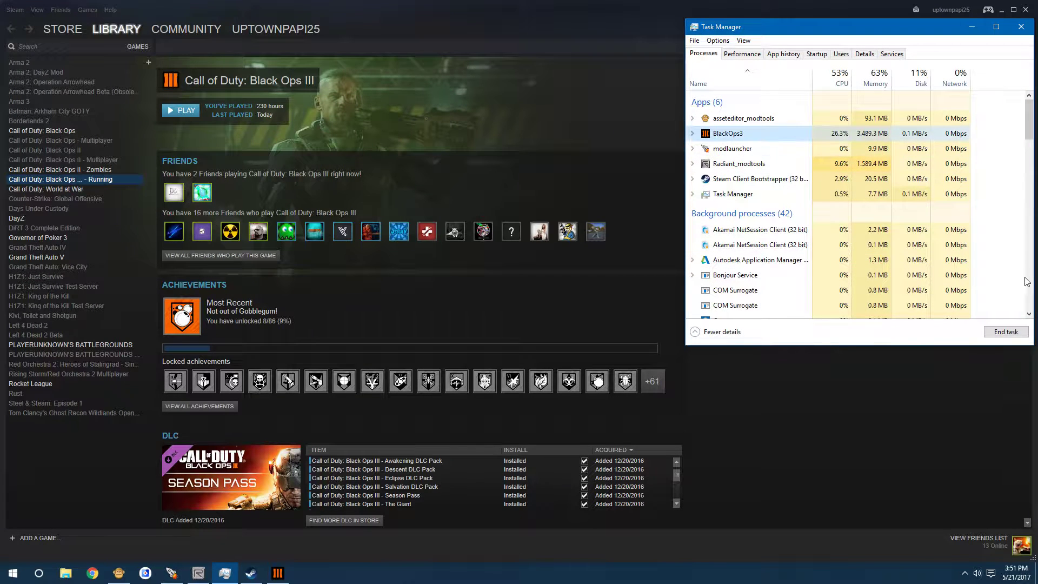
left_click(1006, 334)
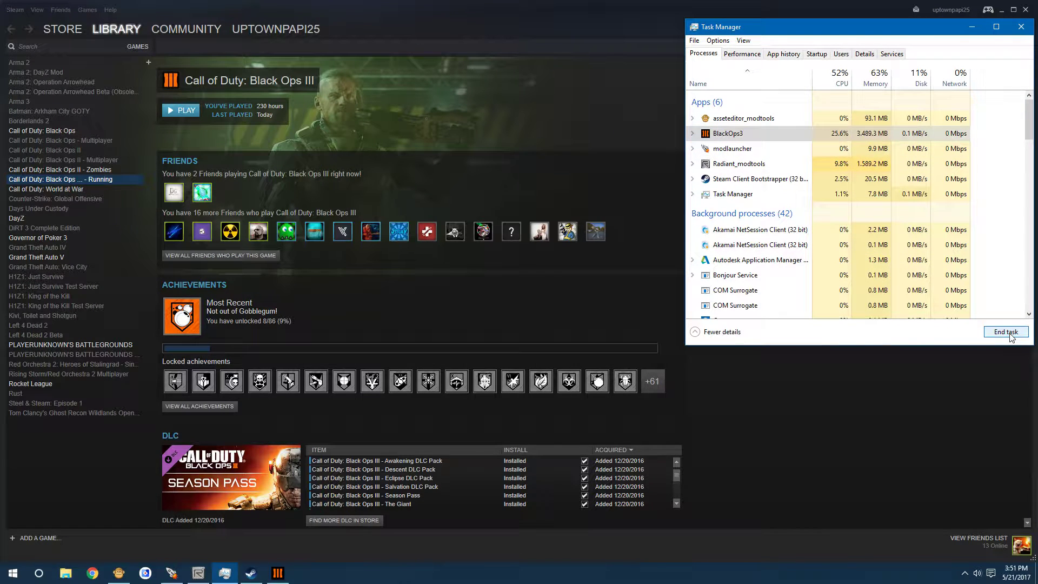
left_click(1024, 27)
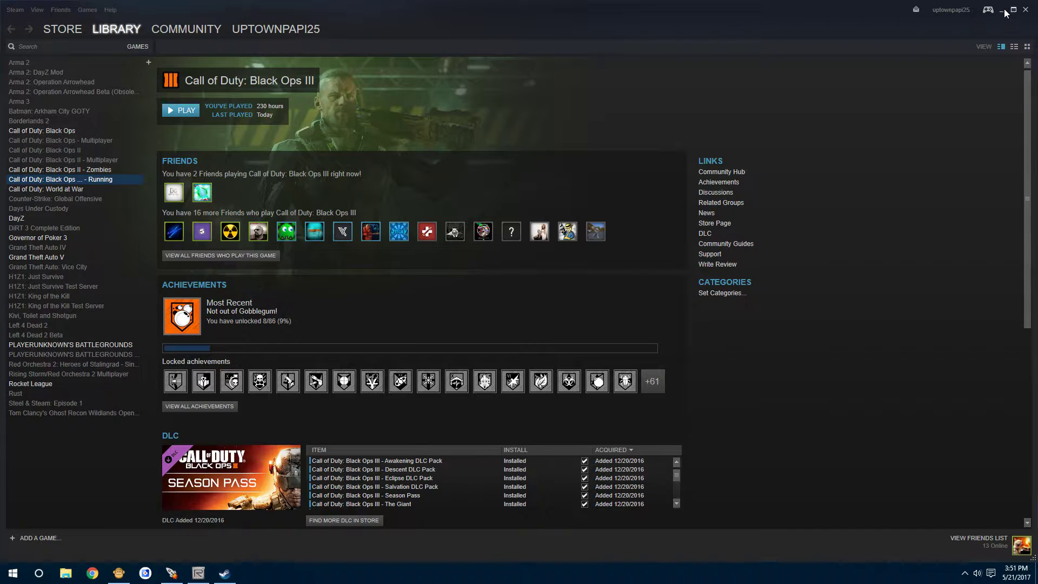
Step: Switch to the Radiant editor with zm_collmaps.map and select the control console model in the camera view
left_click(1002, 11)
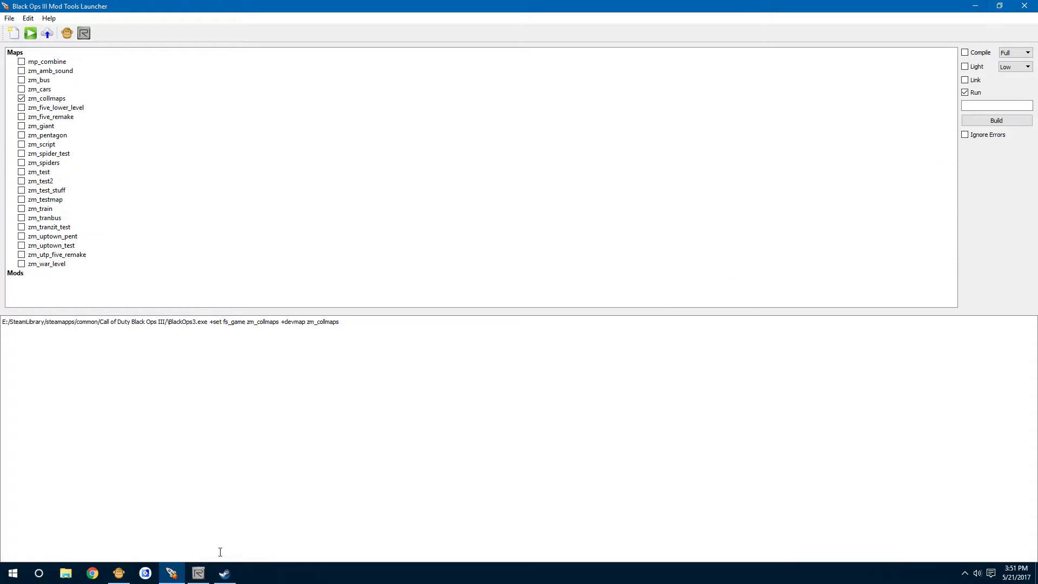
left_click(200, 573)
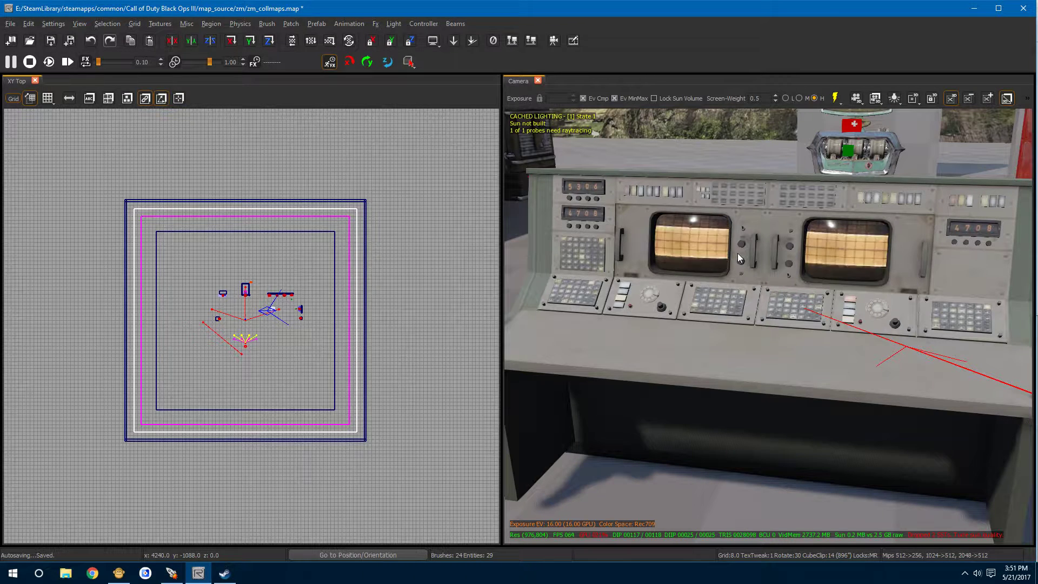
right_click_drag(737, 243, 510, 132)
right_click_drag(737, 239, 737, 211)
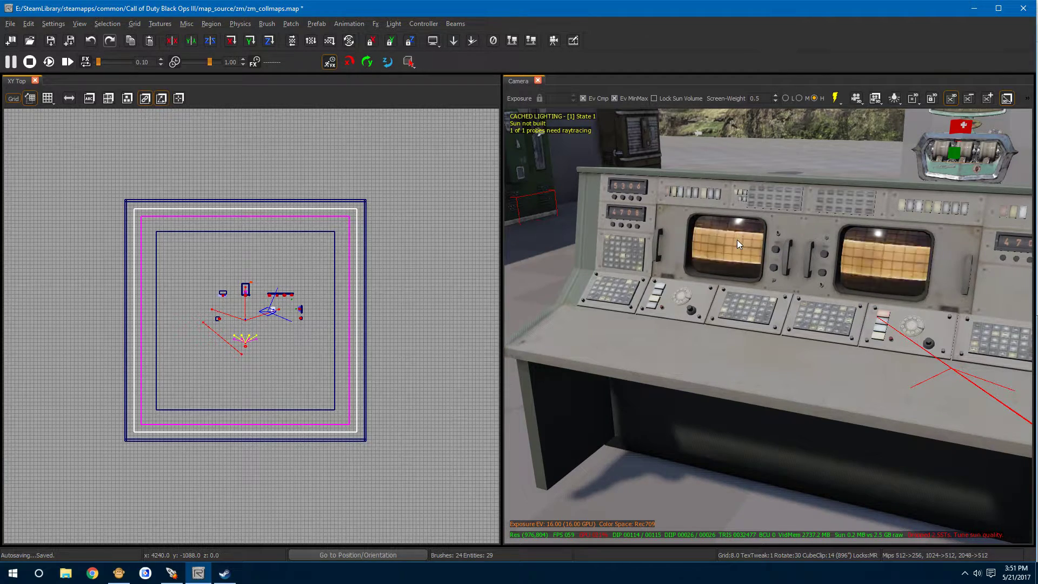
left_click(735, 202, "shift")
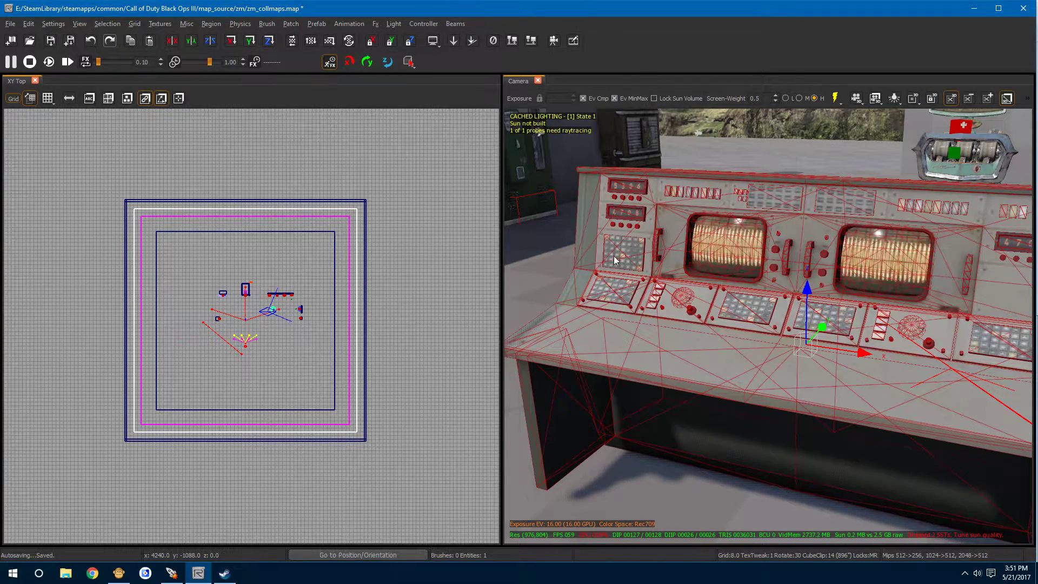
Step: Show the control console model's entity properties and set its origin to 0, 0, 0
scroll(317, 303, "up", 2)
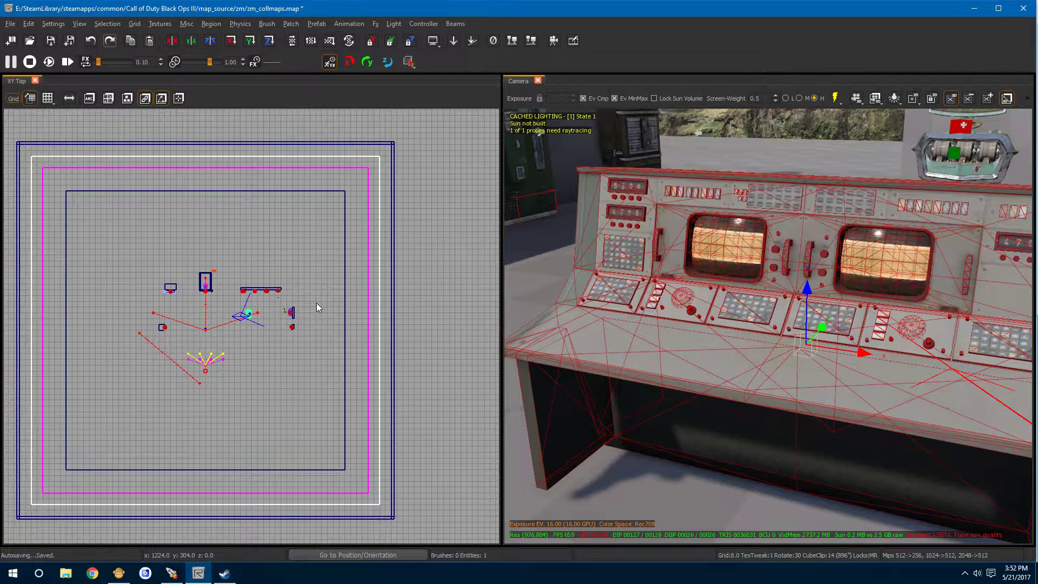
key("n")
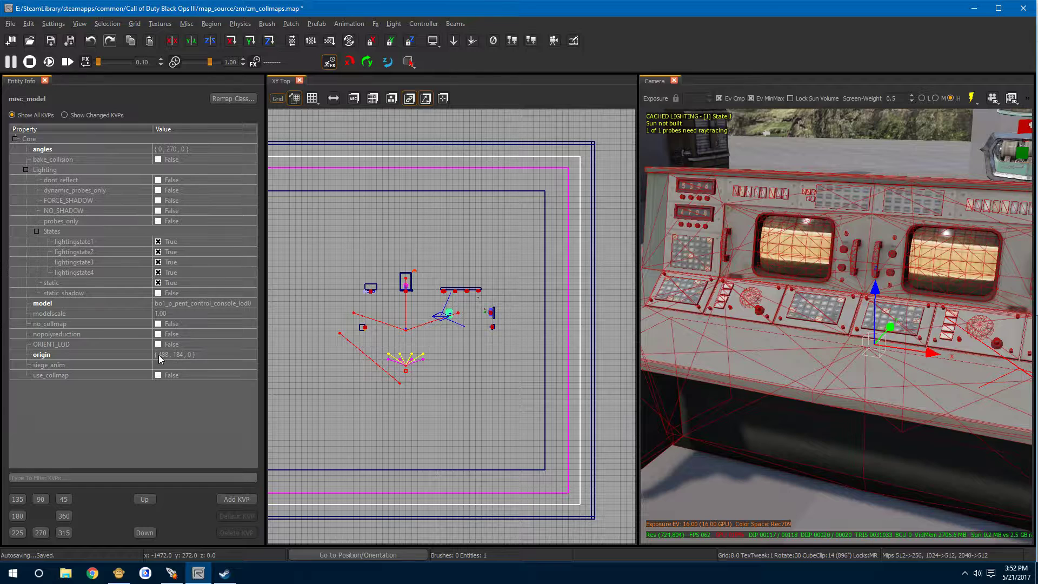
left_click(42, 354)
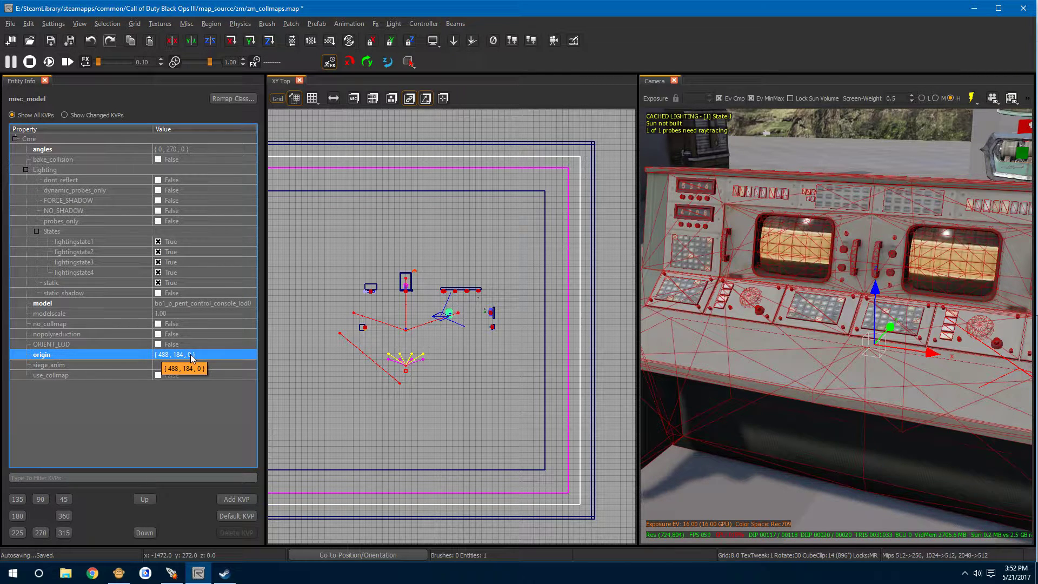
left_click(160, 357)
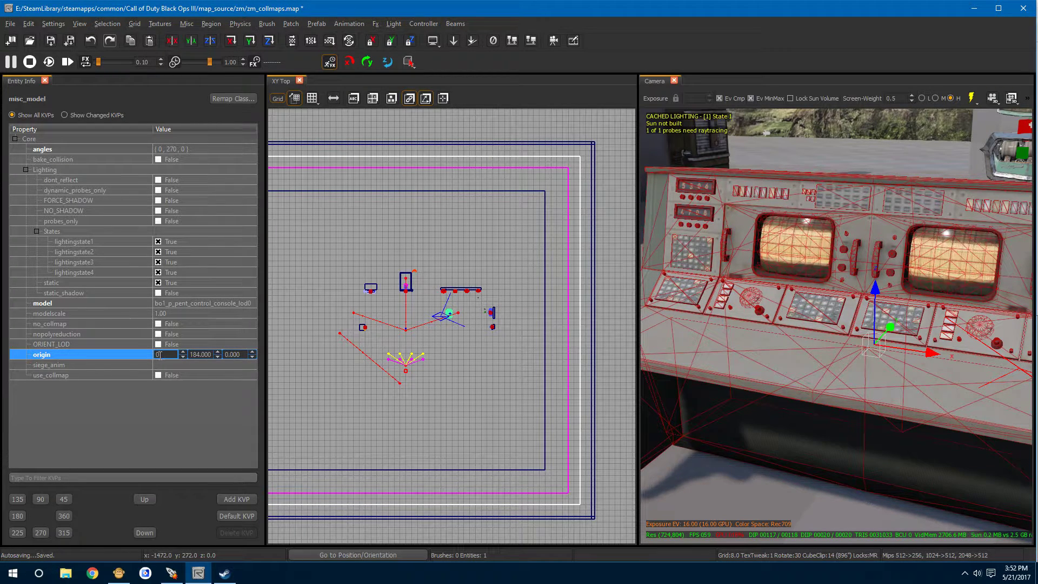
key("Return")
left_click(174, 353)
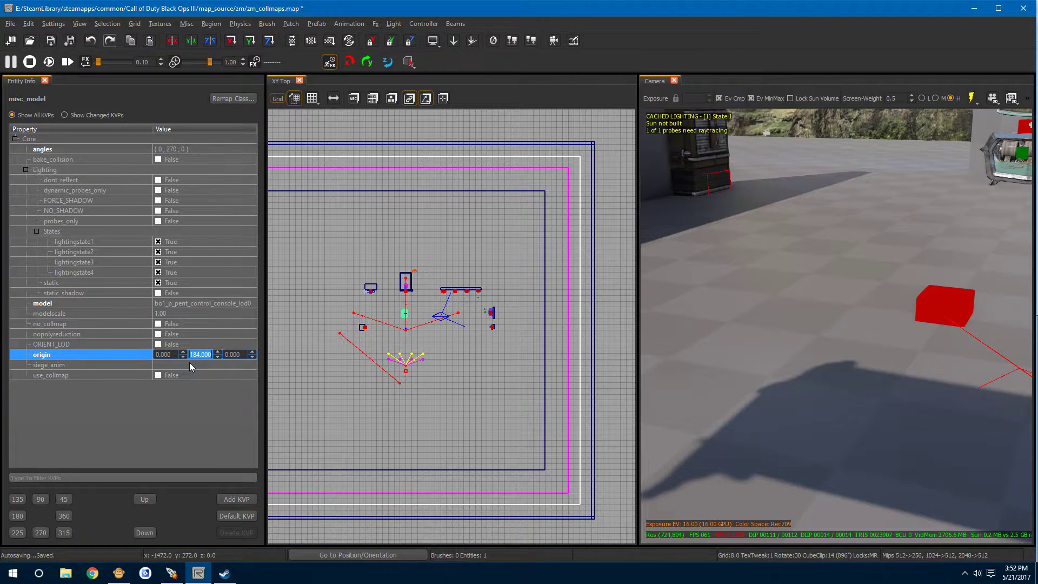
type("0")
key("Return")
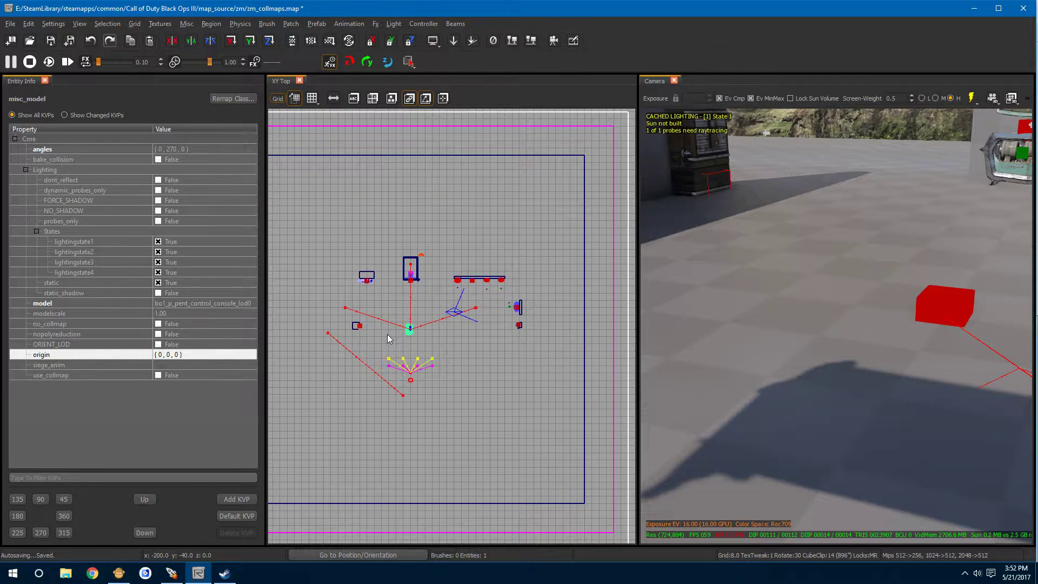
Step: Bring the console at the map origin into the camera view and hide everything else in the map
scroll(387, 334, "up", 2)
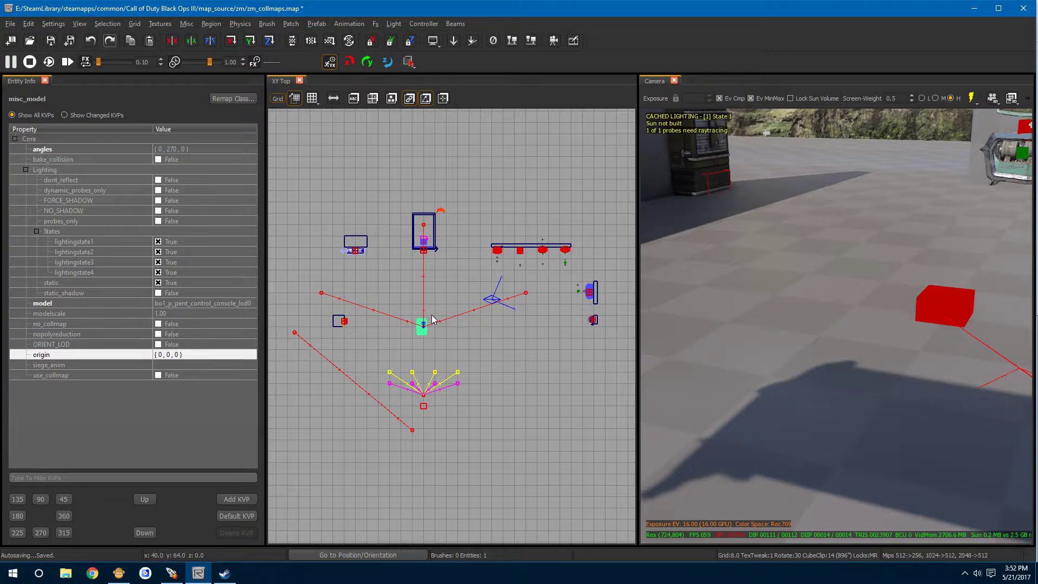
right_click_drag(722, 259, 722, 259)
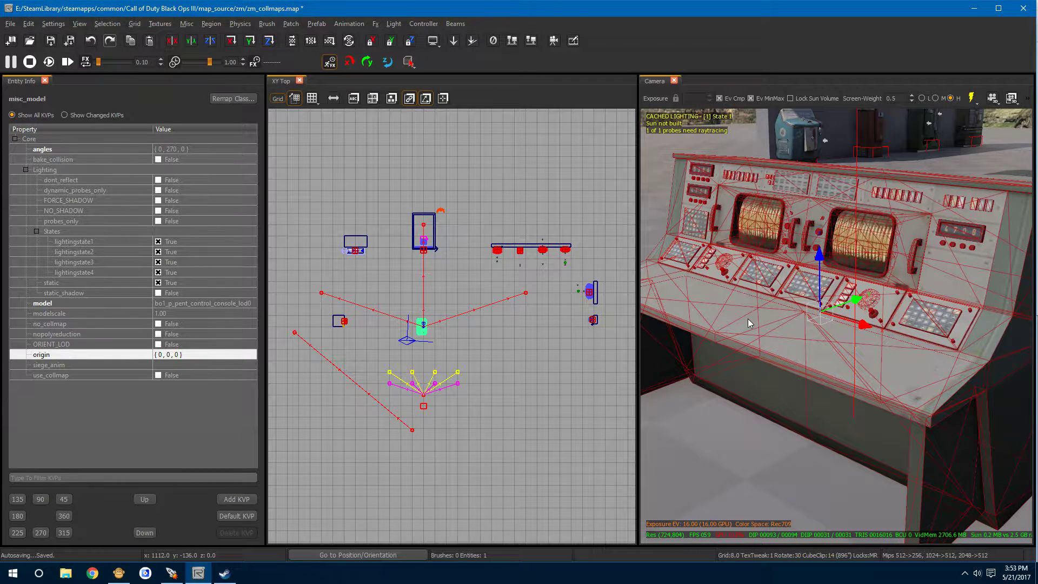
key("ctrl+i")
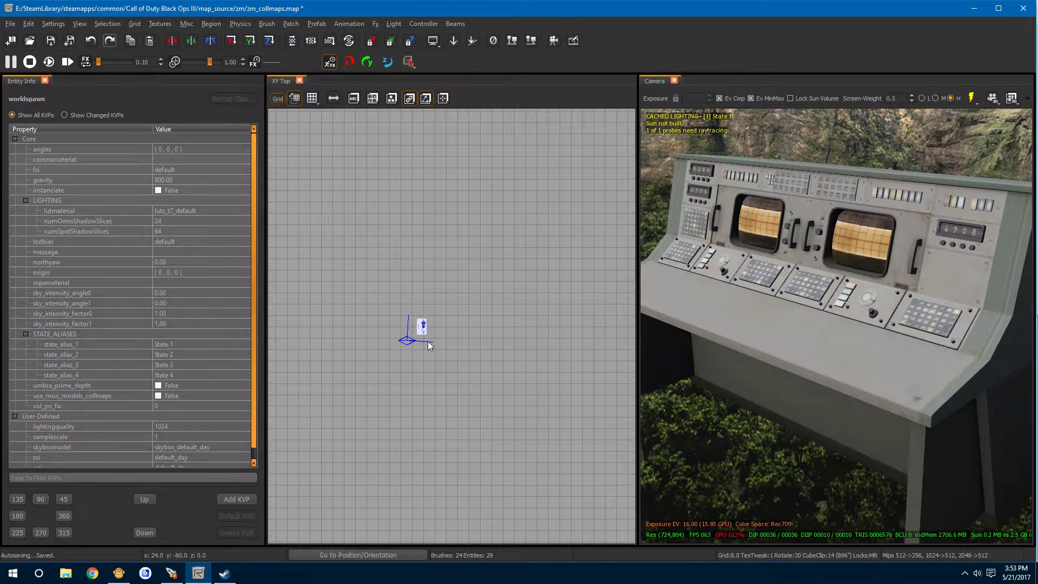
Step: Change the 2D view to XZ Front and list all clip textures with the usage filter set to clip
scroll(429, 337, "up", 3)
key("ctrl+Tab")
scroll(527, 374, "up", 2)
scroll(527, 374, "down", 2)
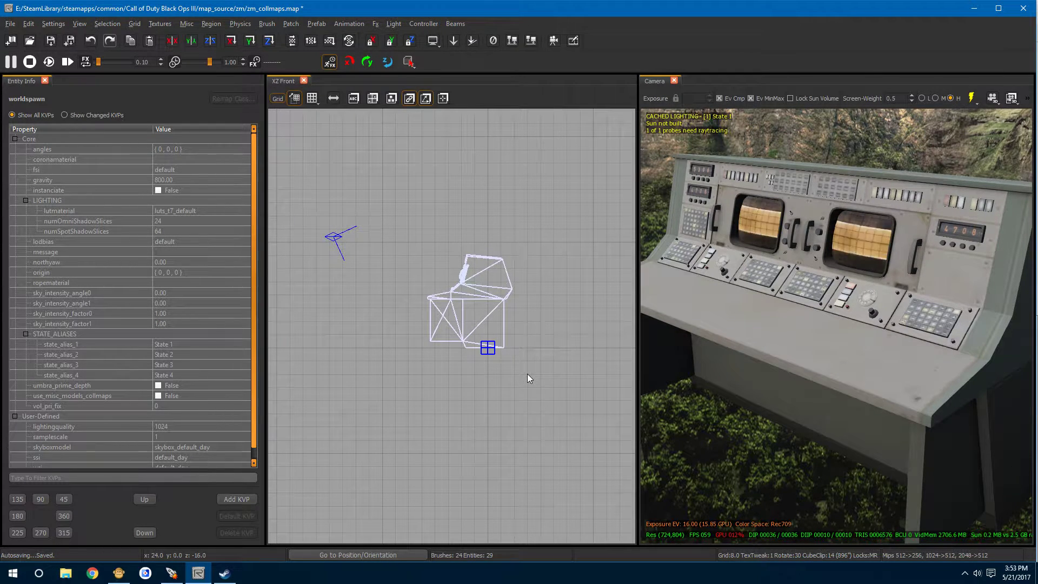
key("t")
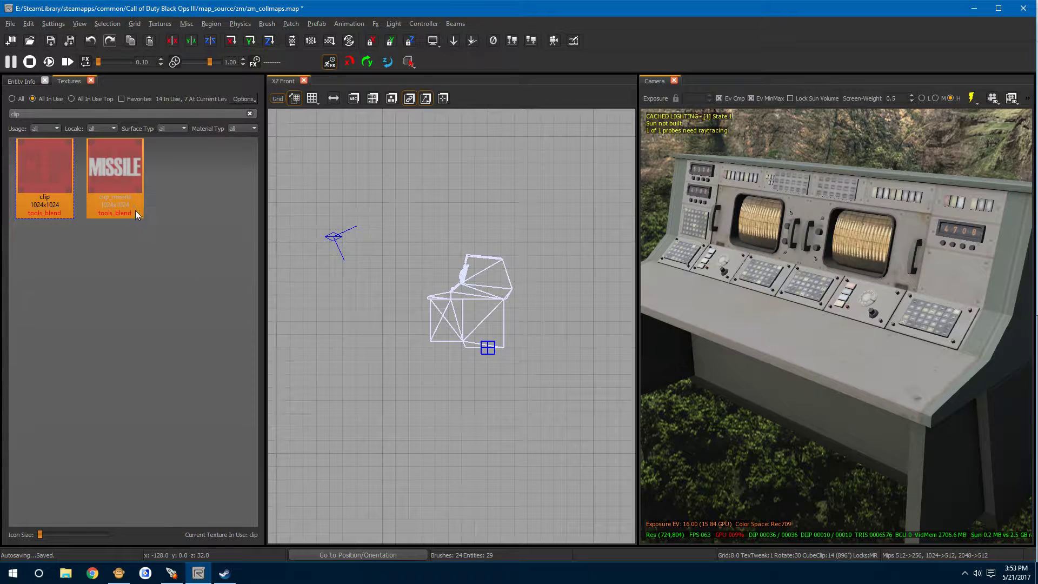
left_click(11, 99)
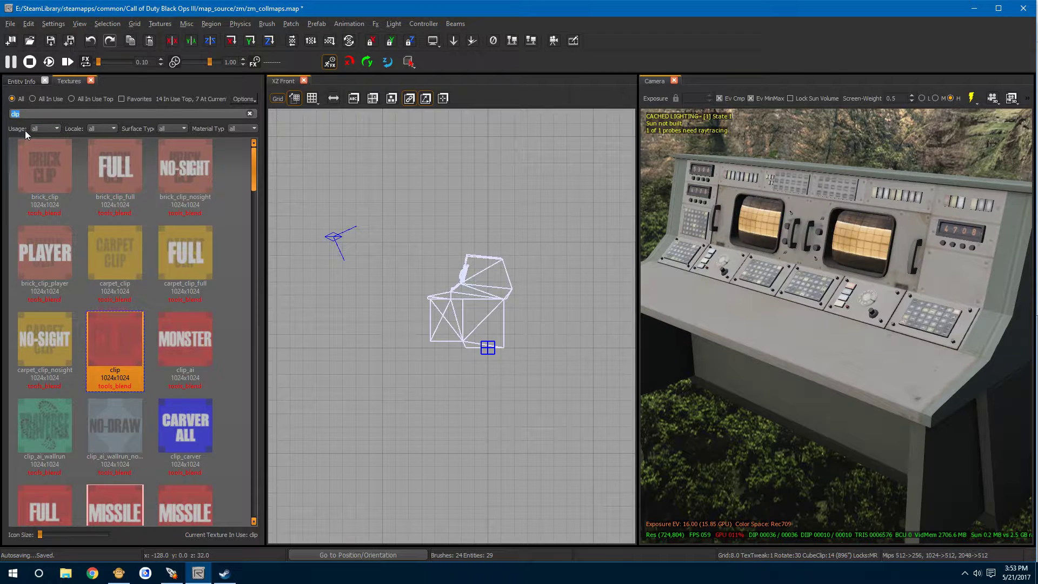
left_click(48, 130)
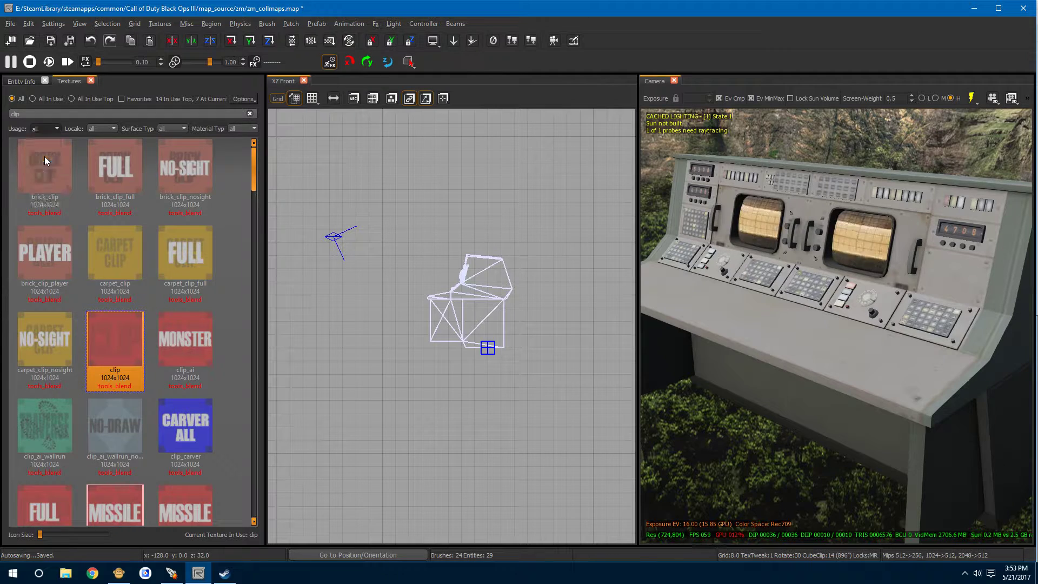
left_click(44, 156)
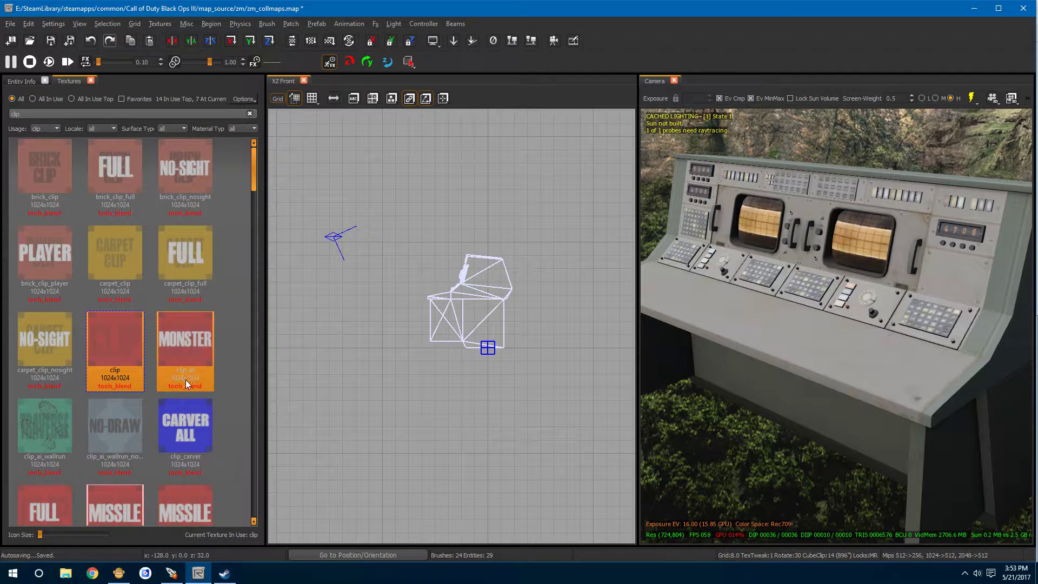
scroll(211, 358, "down", 5)
scroll(211, 361, "up", 5)
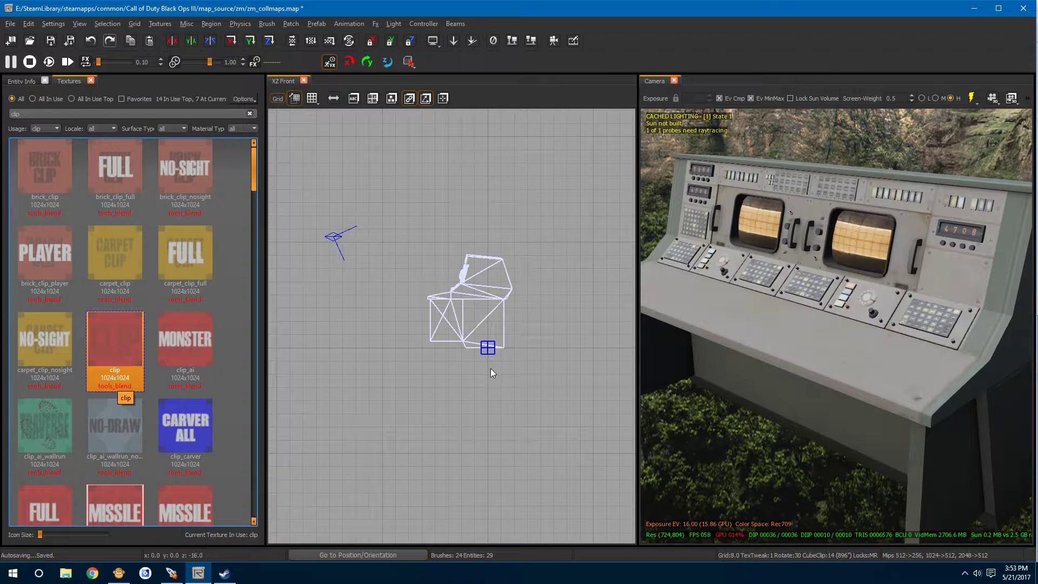
Step: Draw a clip brush around the console's profile in the front view, 56 units wide and 56 units high
mouse_move(435, 282)
left_mouse_down()
mouse_move(467, 361)
mouse_move(504, 330)
mouse_move(516, 333)
left_mouse_up()
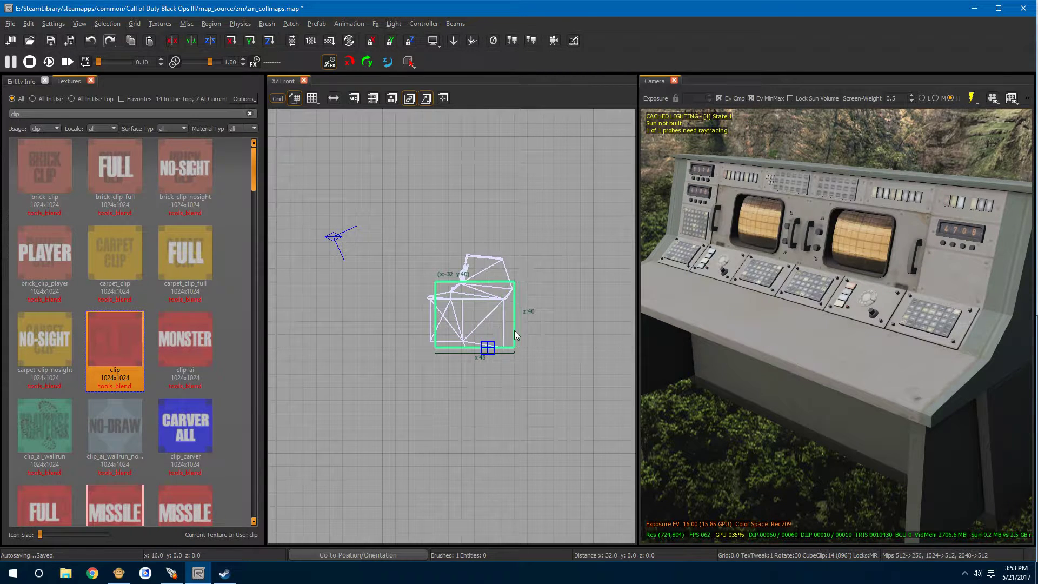
left_click_drag(426, 322, 417, 326)
left_click_drag(470, 283, 471, 232)
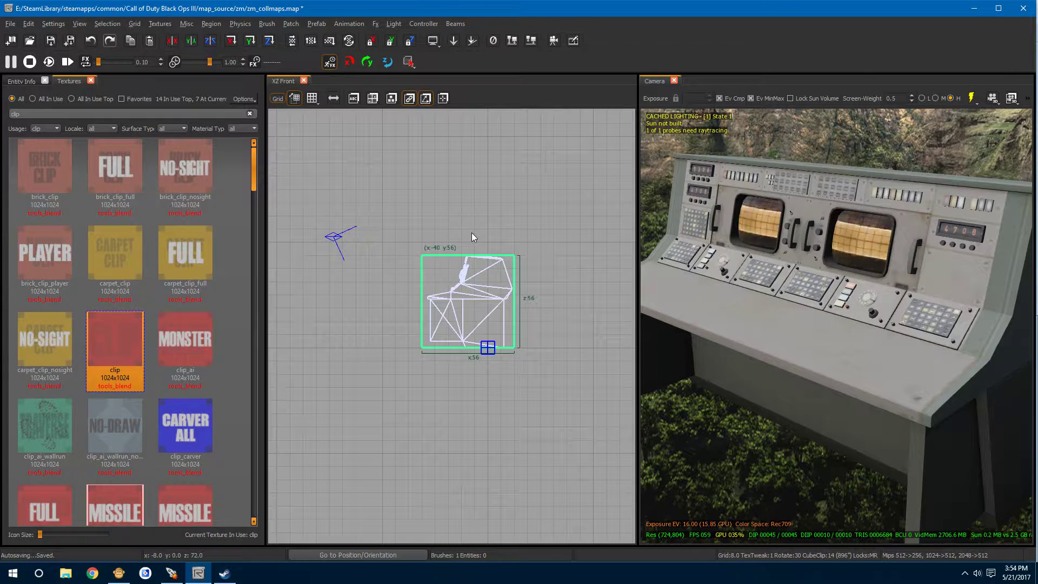
Step: In the YZ Side view, reposition and resize the clip brush to enclose the console's full length, 96 units wide
key("ctrl+Tab")
scroll(492, 333, "down", 5)
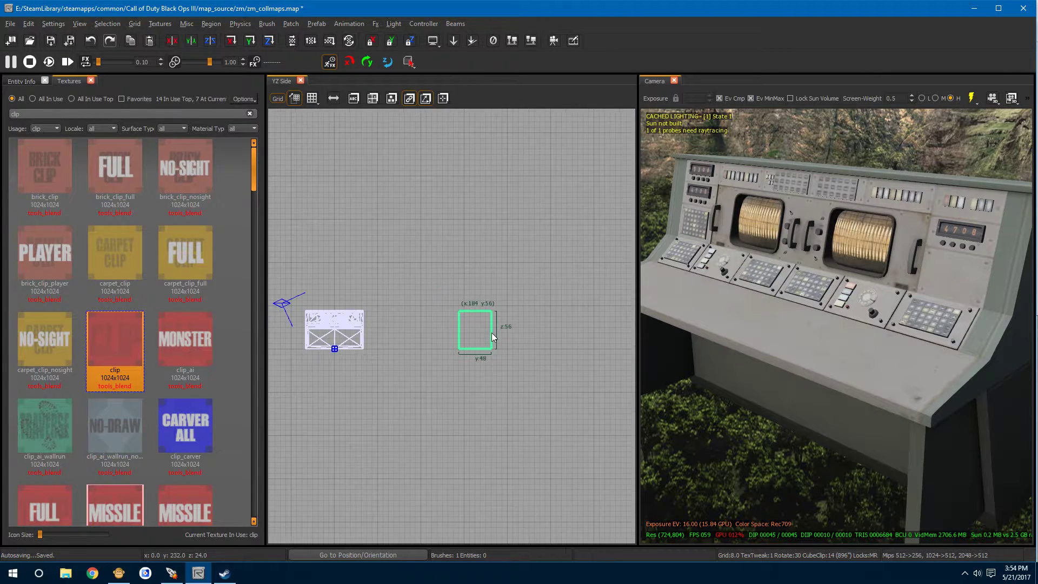
left_click_drag(474, 332, 409, 327)
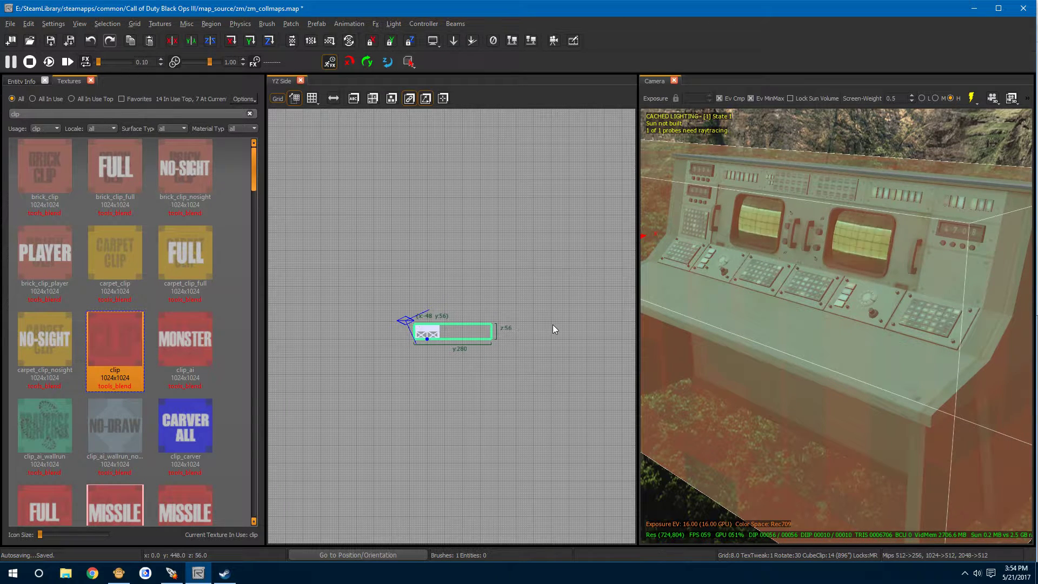
left_click_drag(536, 332, 468, 336)
scroll(422, 332, "up", 10)
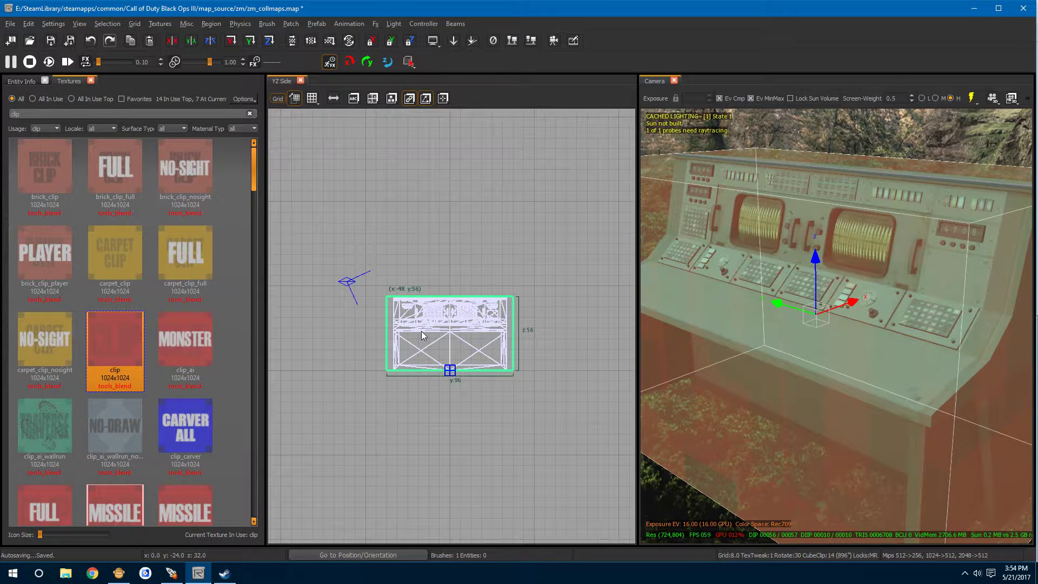
scroll(423, 335, "down", 3)
scroll(422, 335, "up", 3)
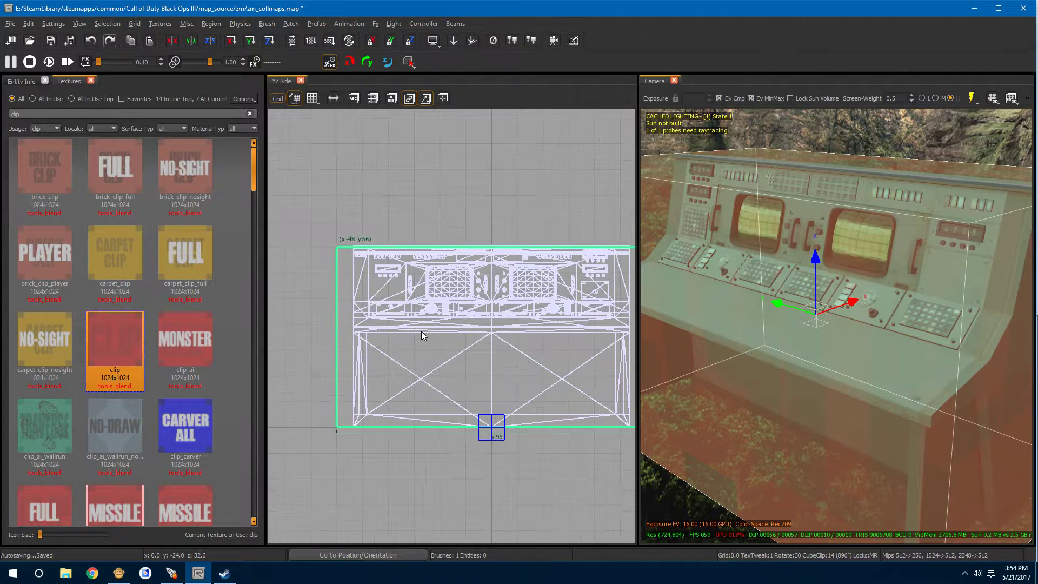
scroll(423, 335, "down", 1)
Step: Apply the clip texture to the brush and add the console model to the selection
right_click_drag(835, 325, 811, 335)
left_click(102, 343)
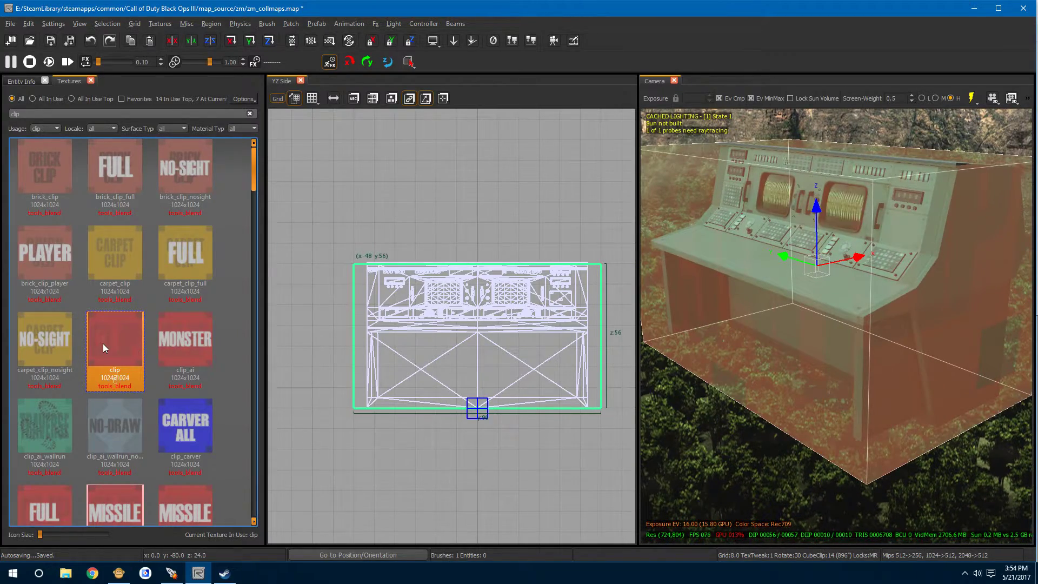
right_click_drag(771, 303, 771, 303)
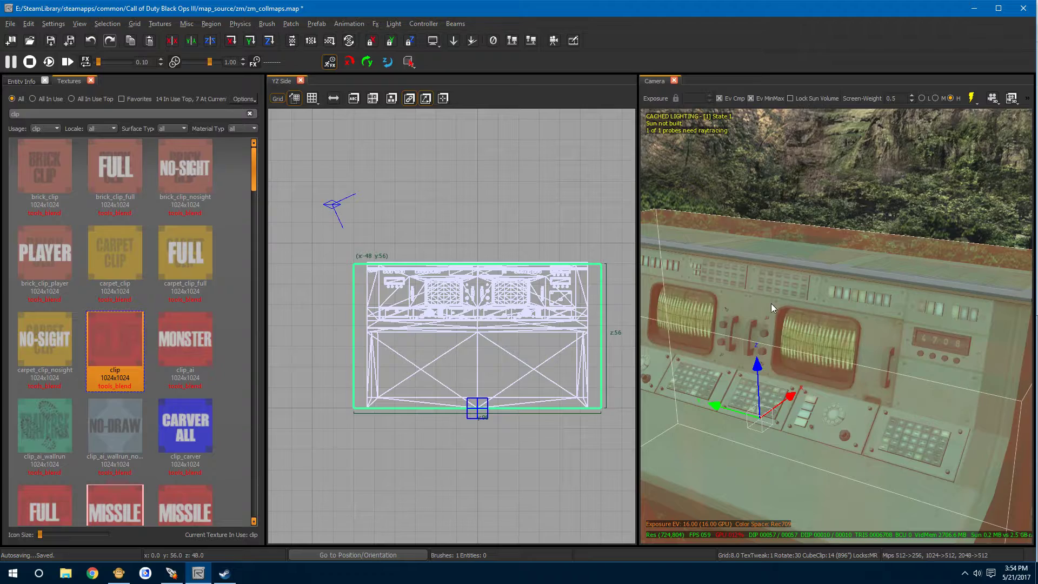
left_click(789, 261, "shift")
right_click_drag(789, 261, 789, 261)
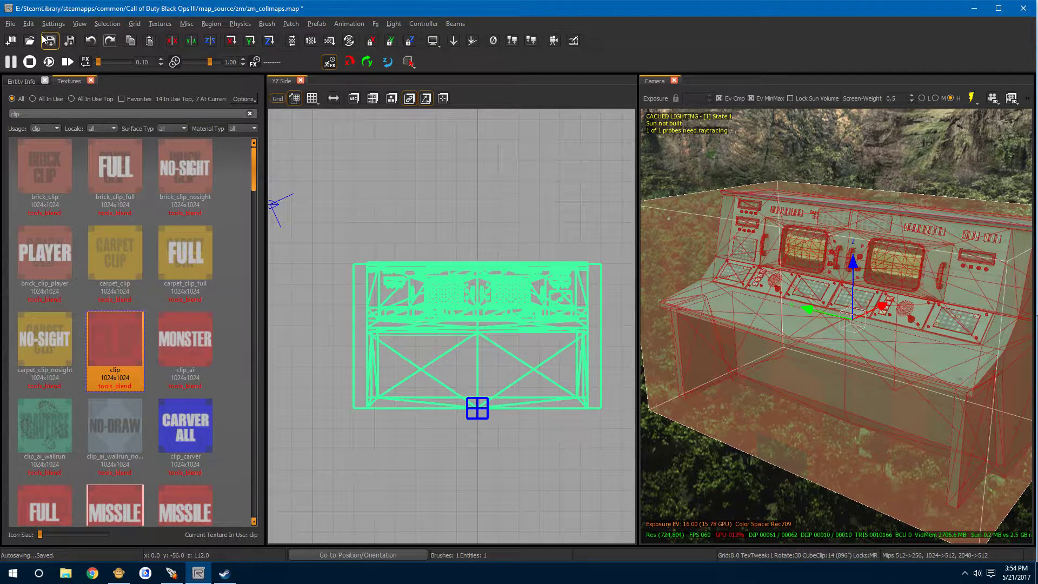
left_click(12, 26)
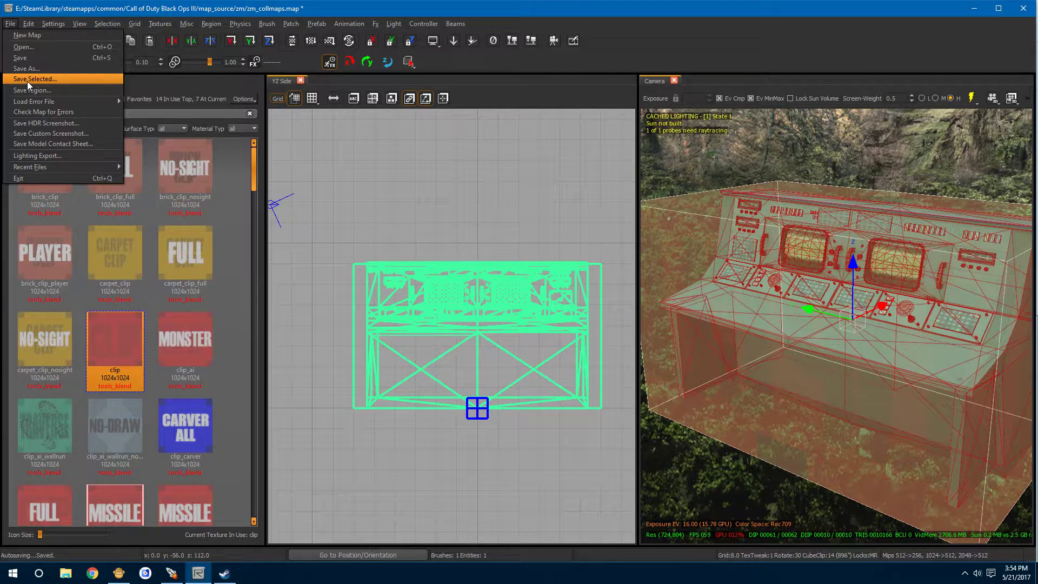
mouse_move(326, 22)
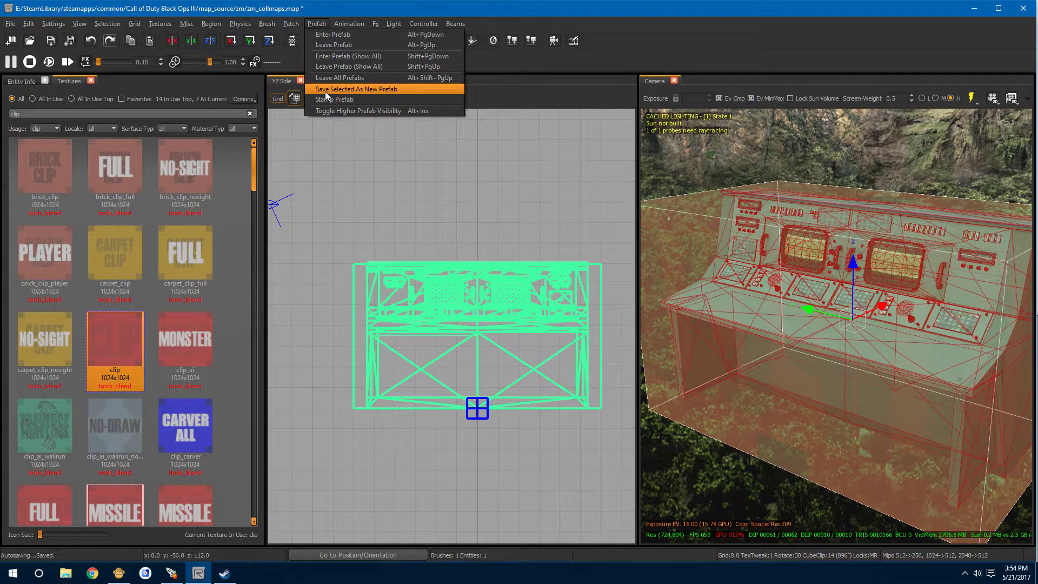
left_click(3, 24)
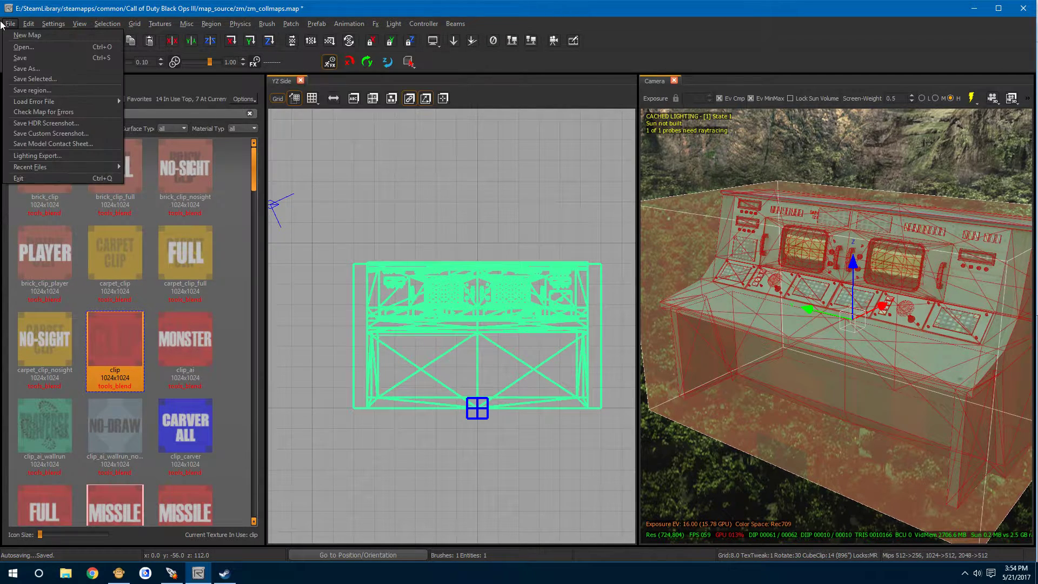
left_click(6, 25)
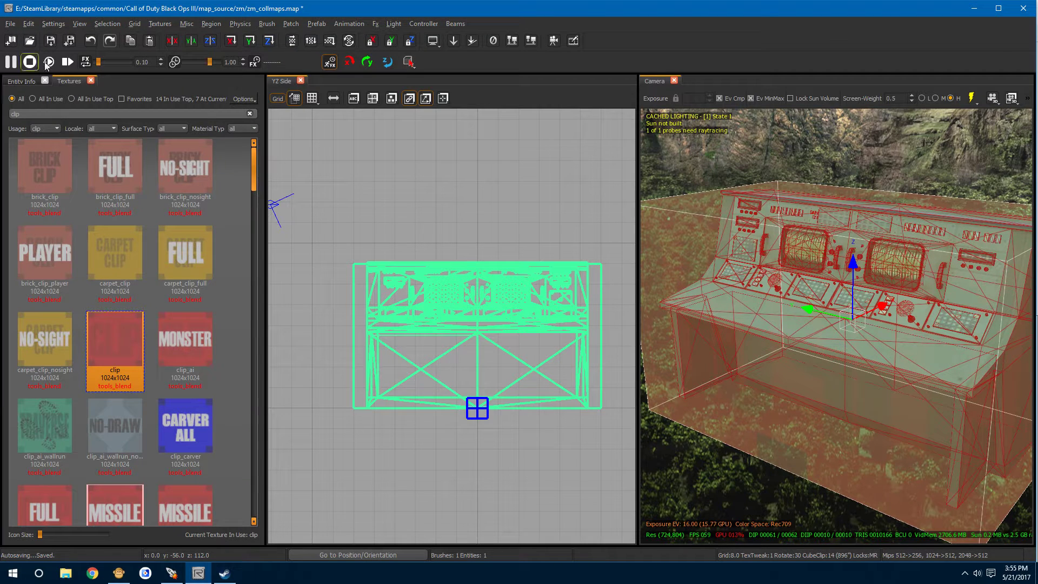
Step: Copy the model name bo1_p_pent_control_console_lod0 from the console's entity properties, widening the property area to show it fully
left_click(16, 82)
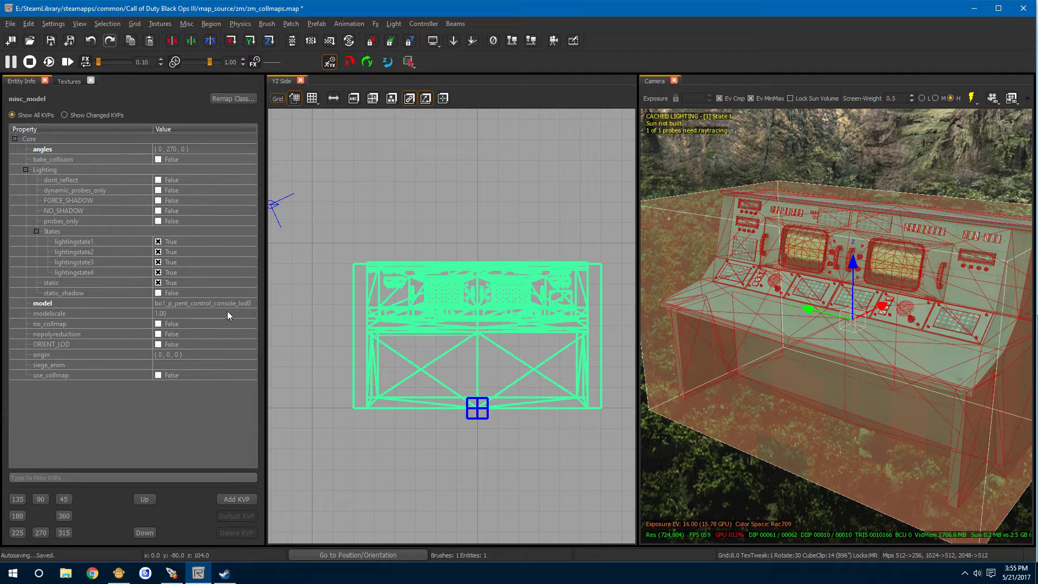
left_click(252, 303)
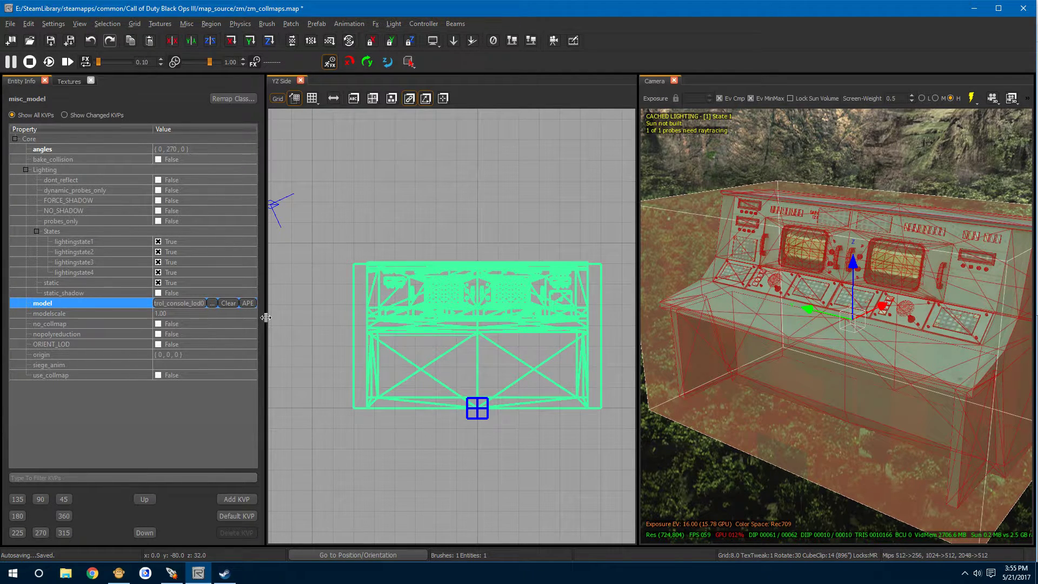
left_click_drag(267, 320, 362, 322)
left_click_drag(265, 305, 165, 303)
right_click(164, 303)
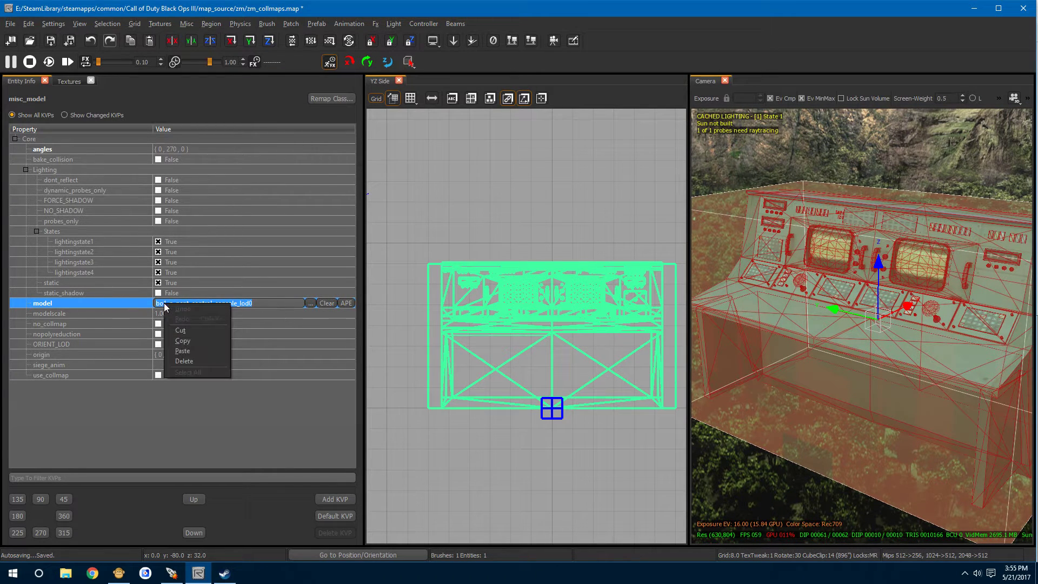
left_click(188, 341)
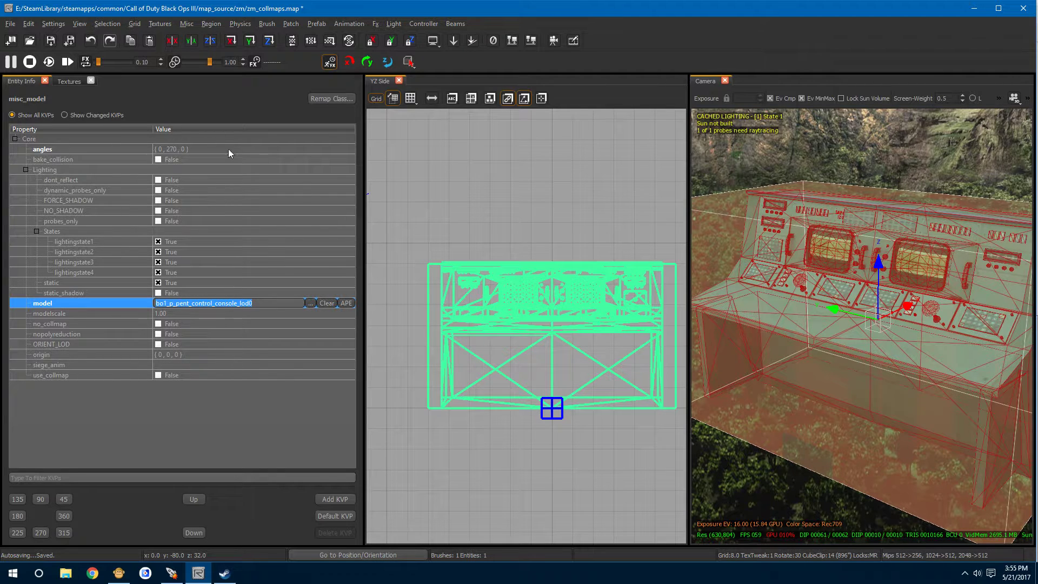
Step: Start saving the selected brush and model as a separate map, and browse to the share/raw/collmaps folder of Black Ops III
left_click(10, 24)
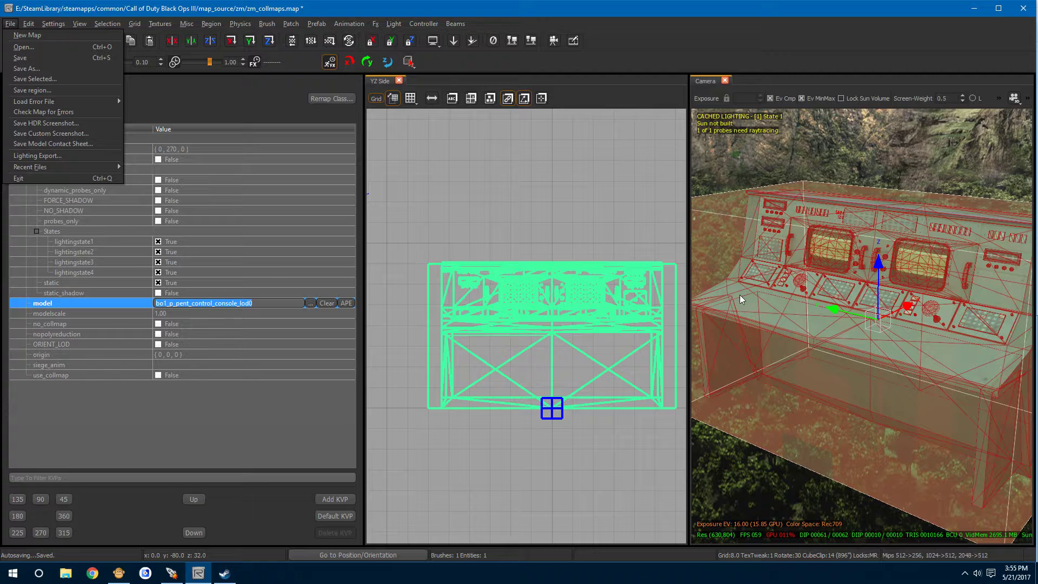
left_click(27, 76)
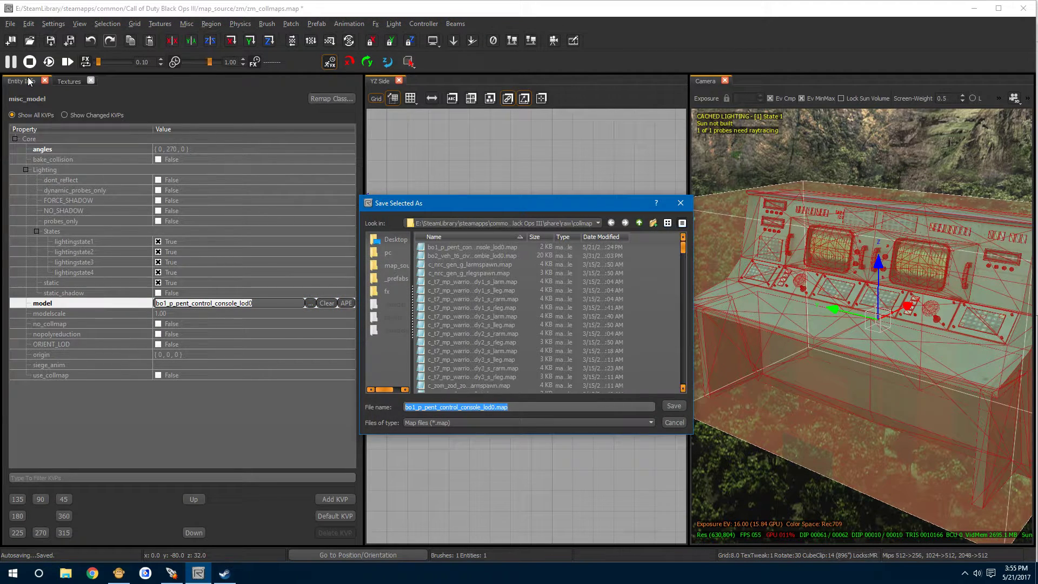
left_click(638, 226)
left_click(638, 226)
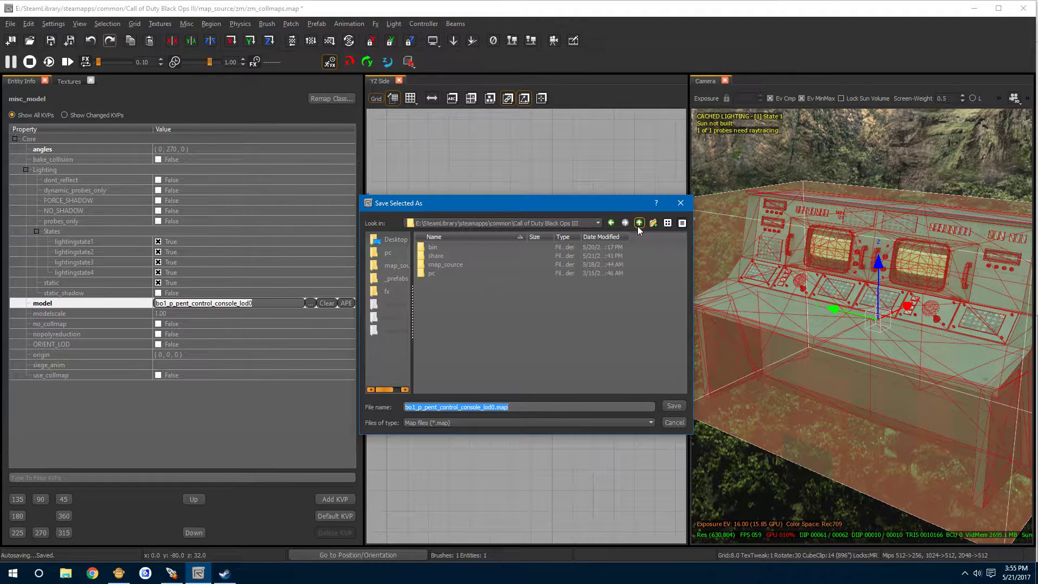
left_click(638, 224)
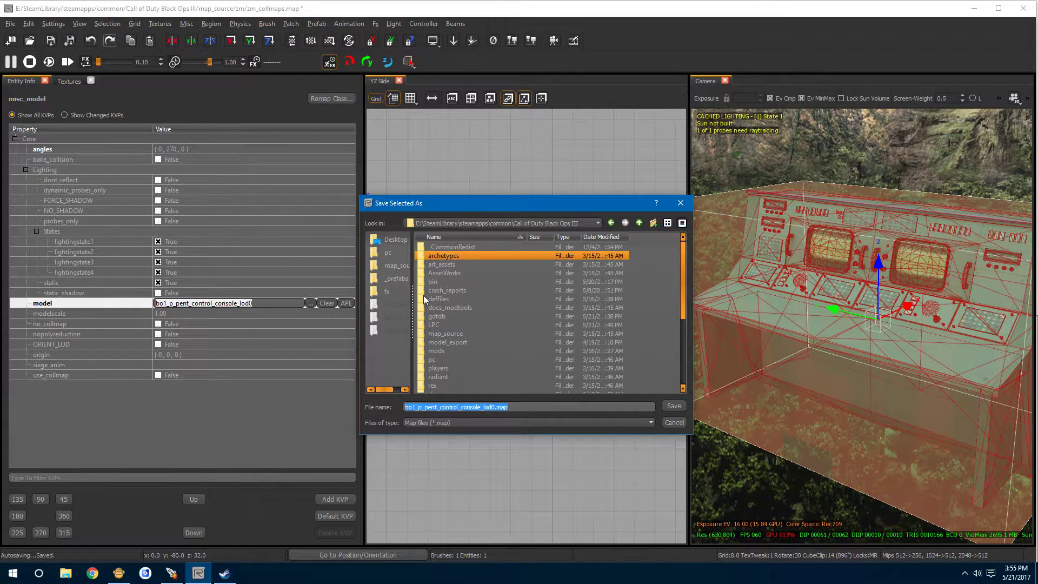
scroll(524, 327, "down", 1)
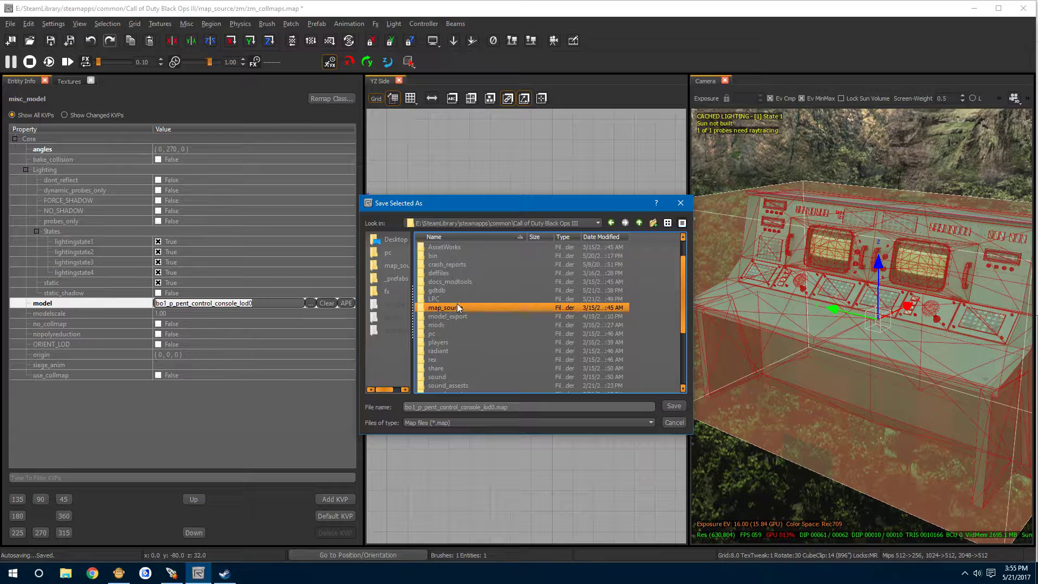
double_click(440, 367)
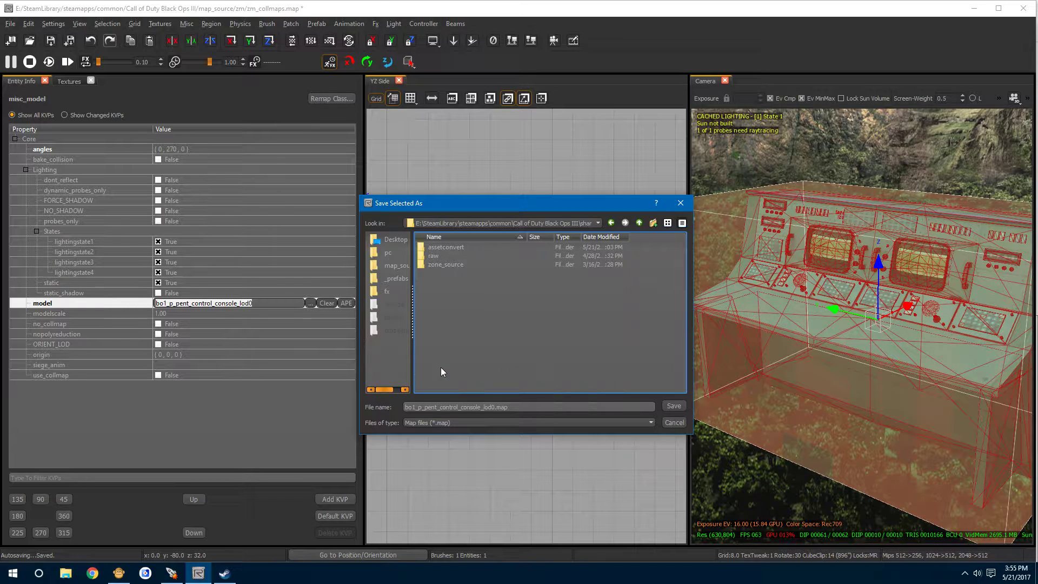
double_click(433, 255)
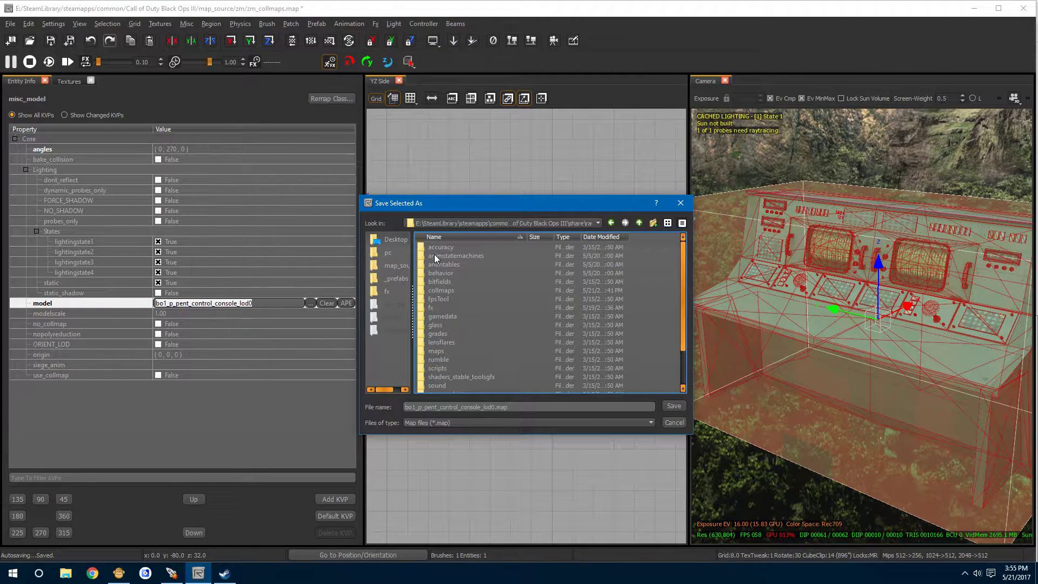
double_click(443, 291)
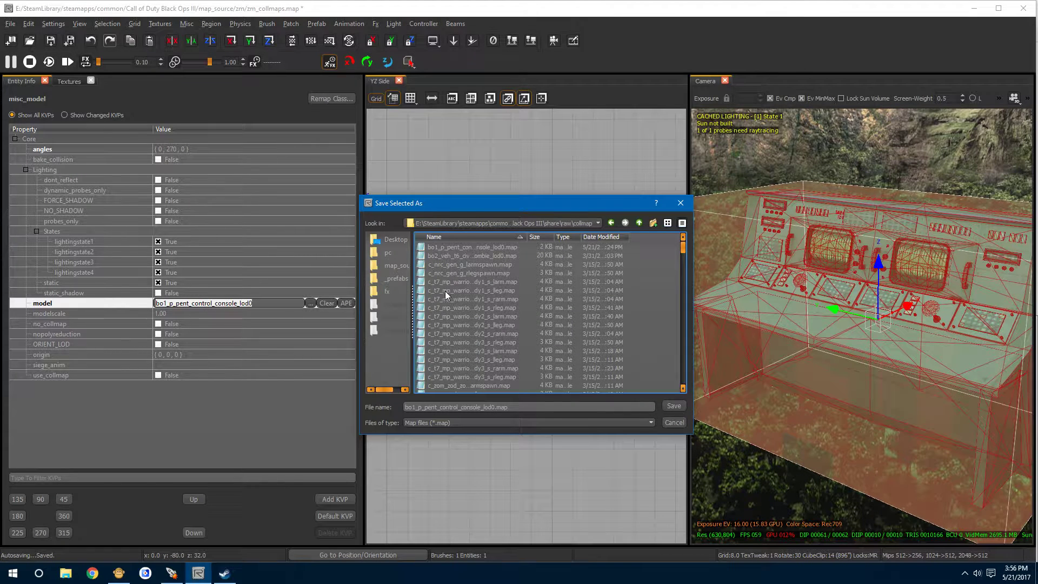
Step: Name the selection's file bo1_p_pent_control_console_lod0 and save it, replacing the existing map file
left_click_drag(511, 406, 391, 401)
key("ctrl+c")
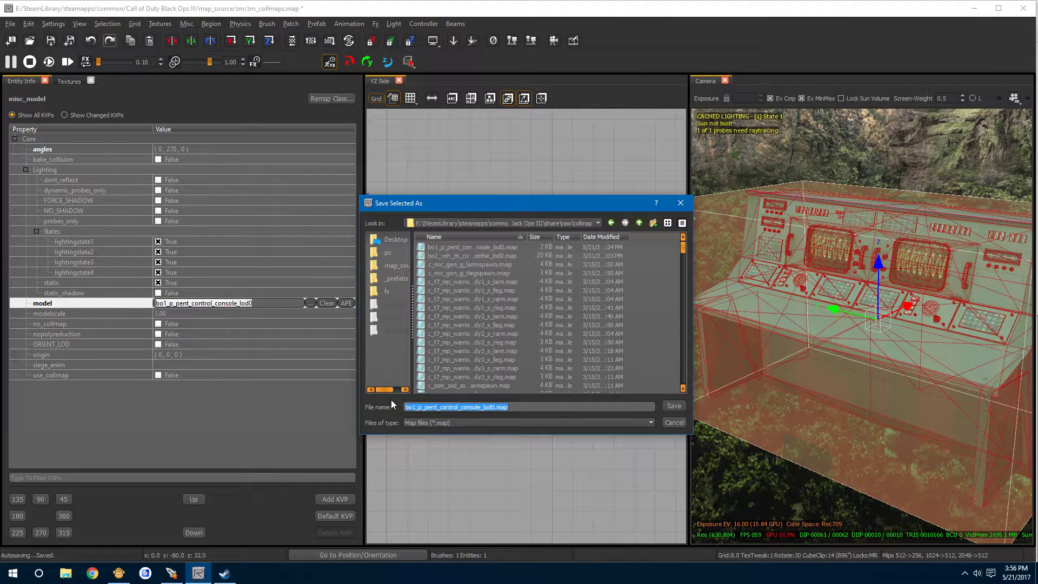
right_click(443, 410)
left_click(465, 453)
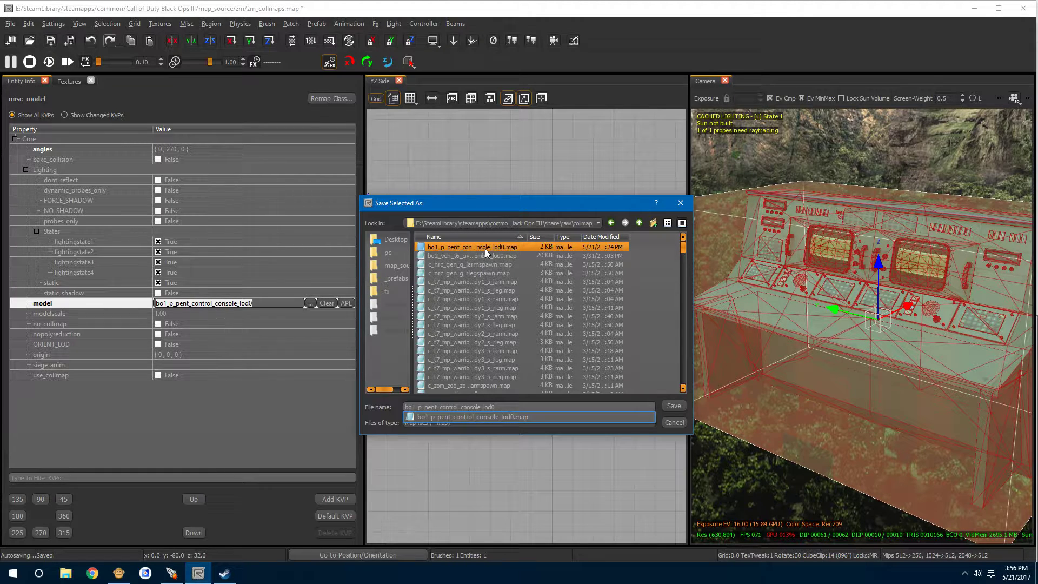
left_click(673, 405)
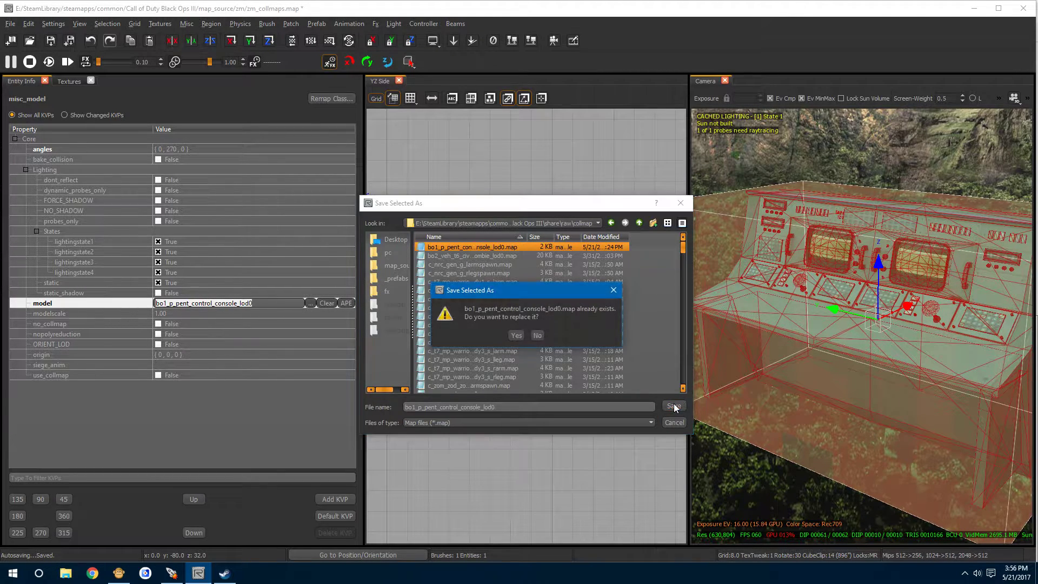
left_click(515, 335)
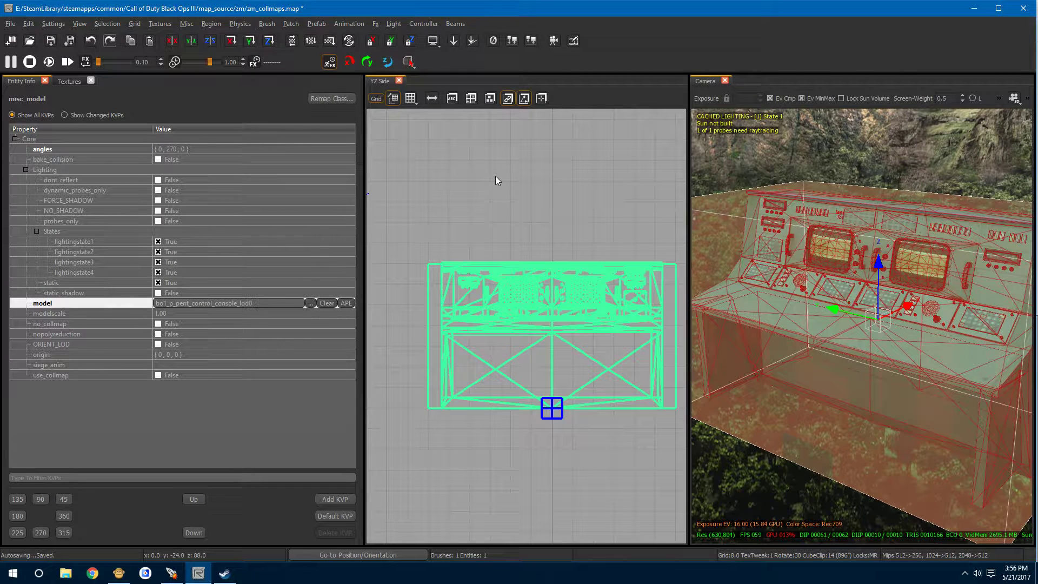
Step: Delete the selected clip brush and control console model from the map
key("Delete")
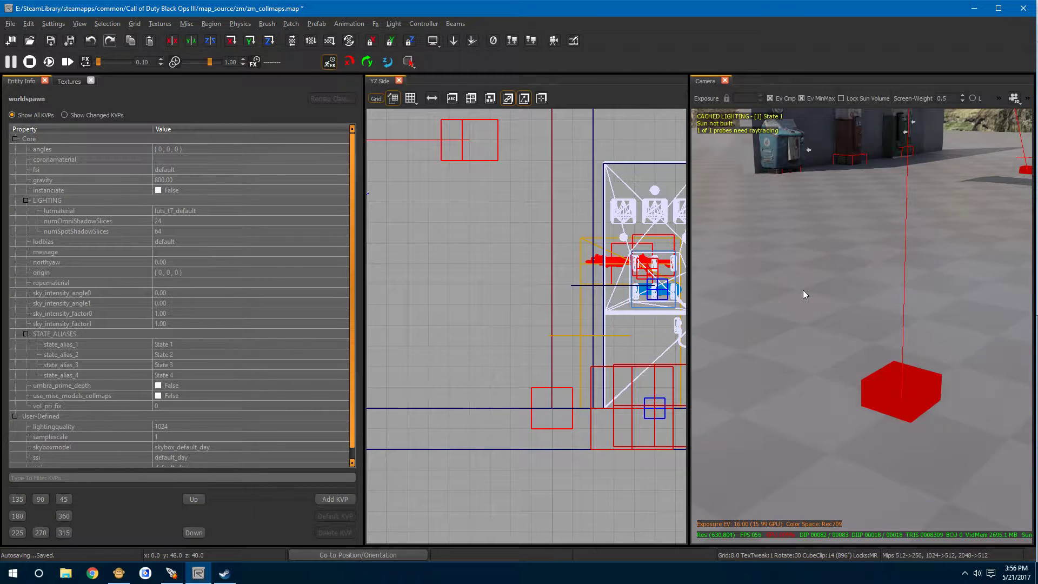
right_click_drag(802, 292, 803, 294)
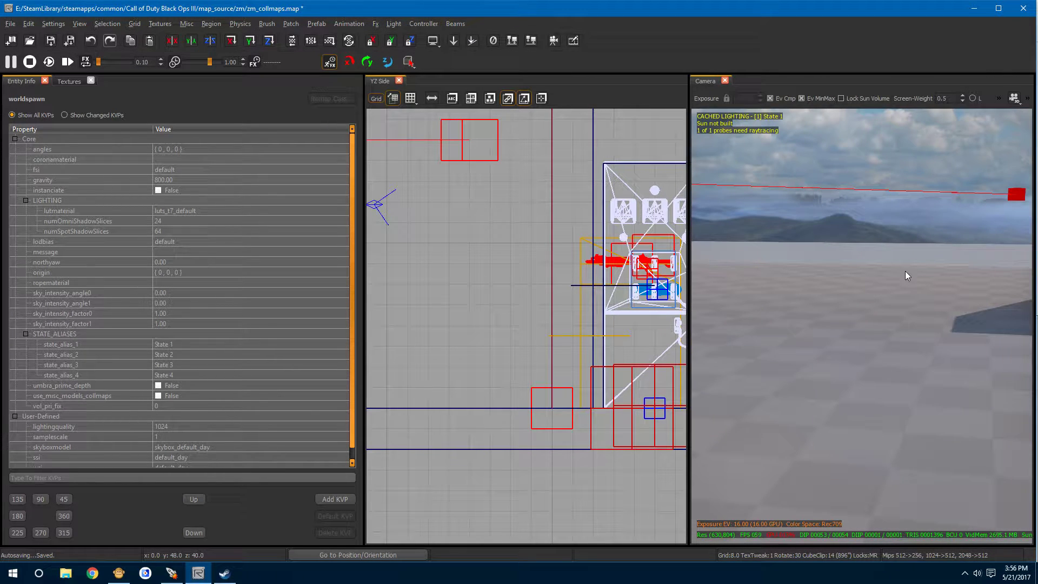
Step: Set use_misc_models_collmaps to True in the worldspawn properties and save the map
key("t")
key("n")
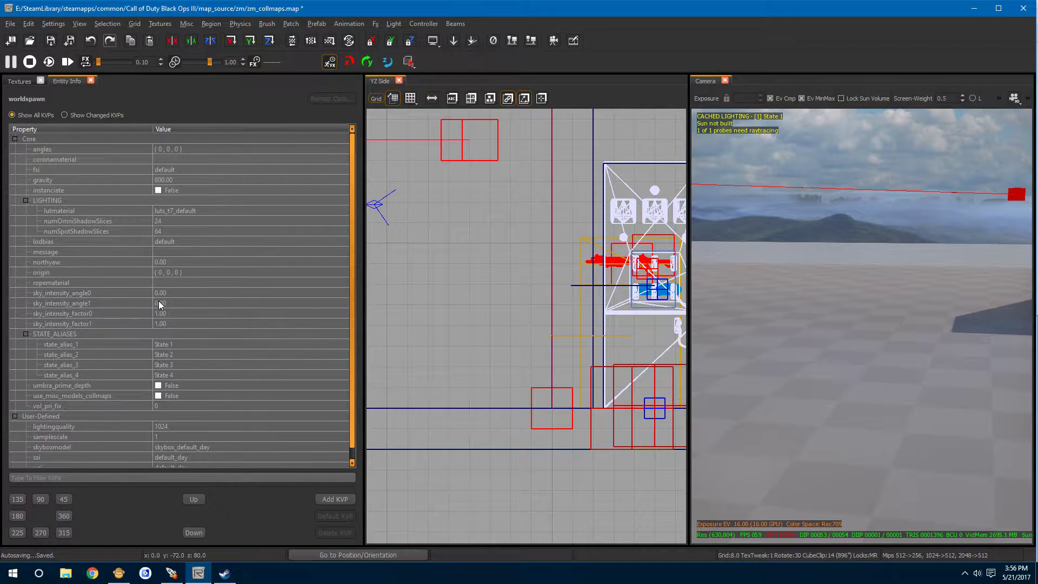
scroll(185, 352, "down", 1)
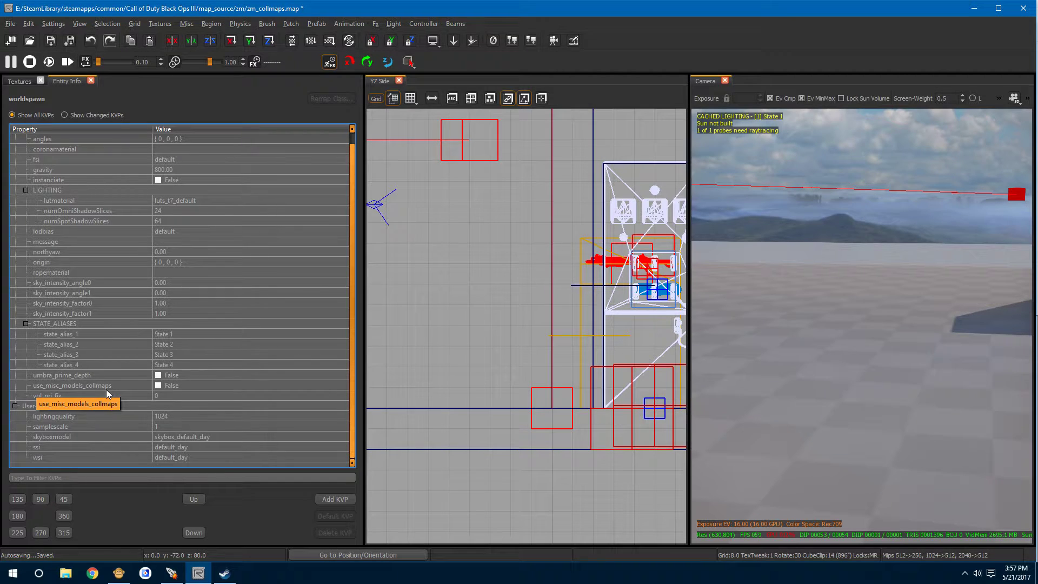
left_click(158, 385)
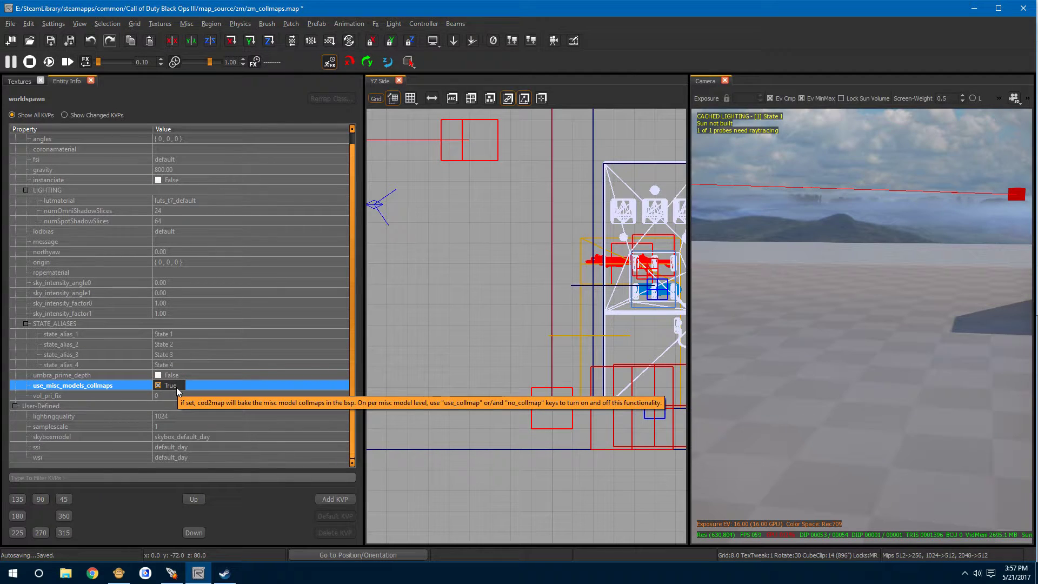
left_click(51, 47)
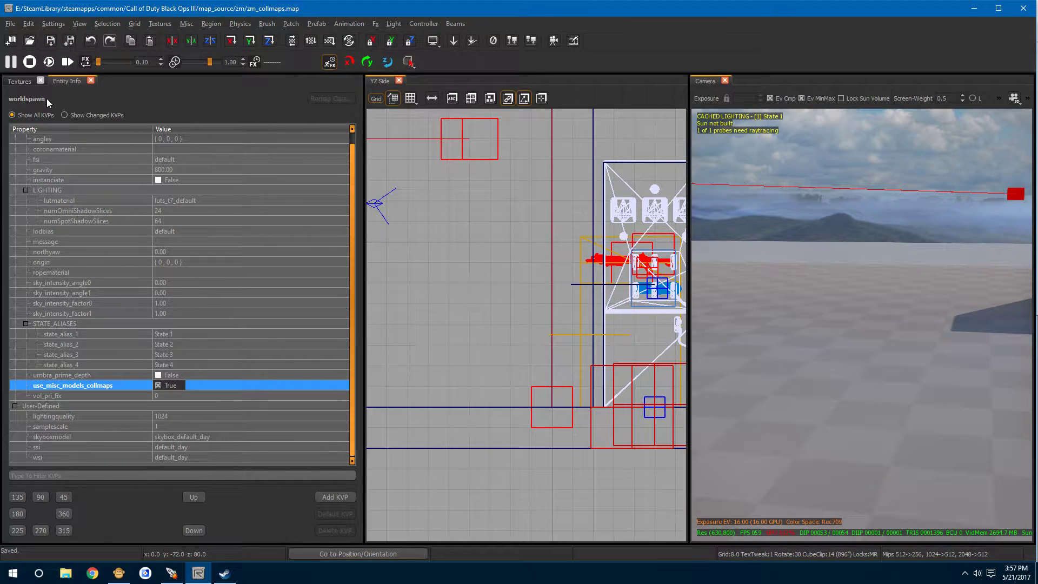
mouse_move(47, 99)
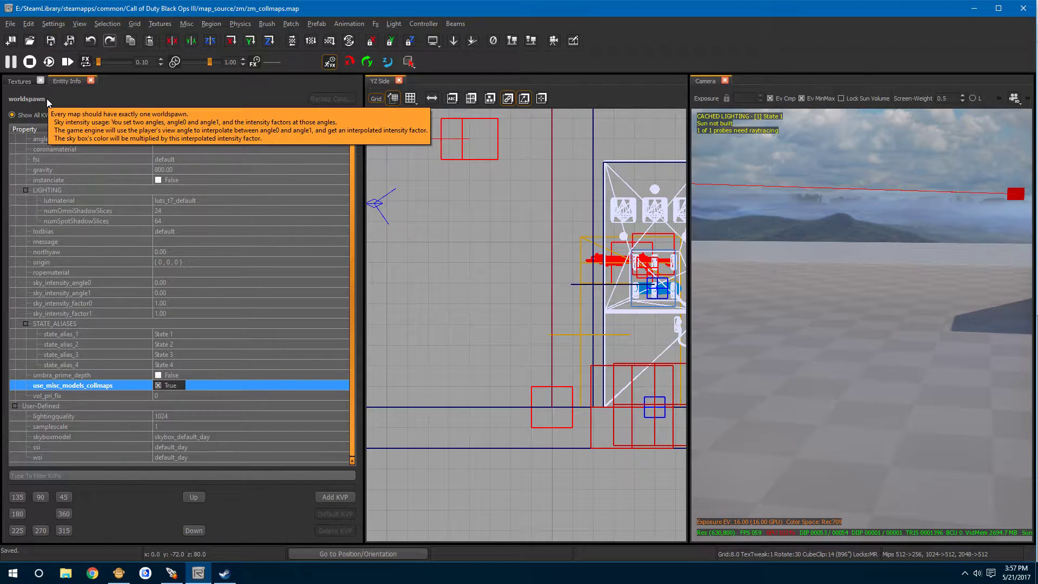
Step: Place the bo1_p_pent_control_console_lod0 model from the model browser on the map's floor
key("m")
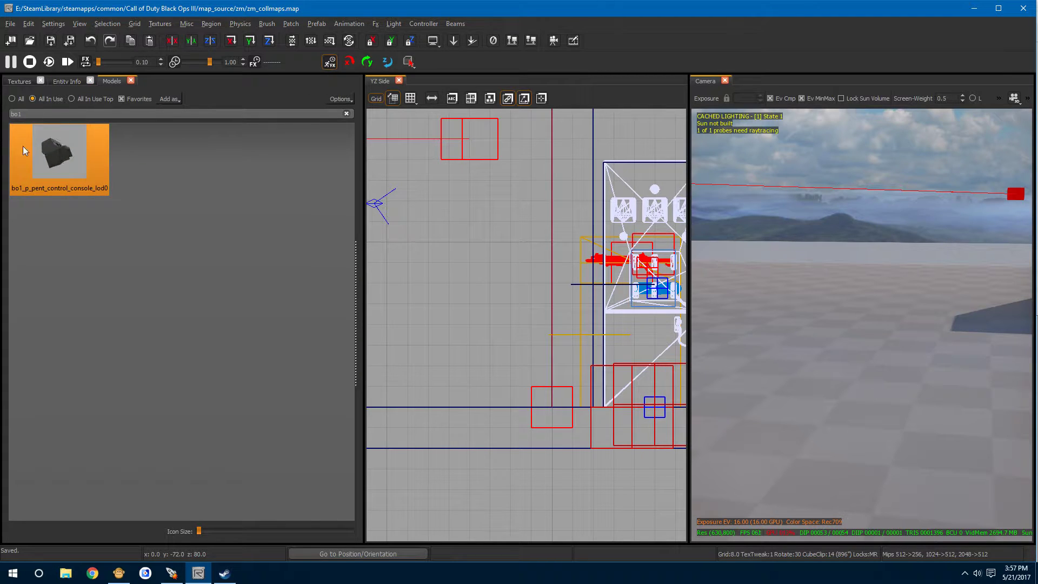
left_click(64, 153)
left_click_drag(878, 331, 901, 396)
mouse_move(902, 396)
right_mouse_down()
mouse_move(843, 396)
mouse_move(910, 387)
right_mouse_up()
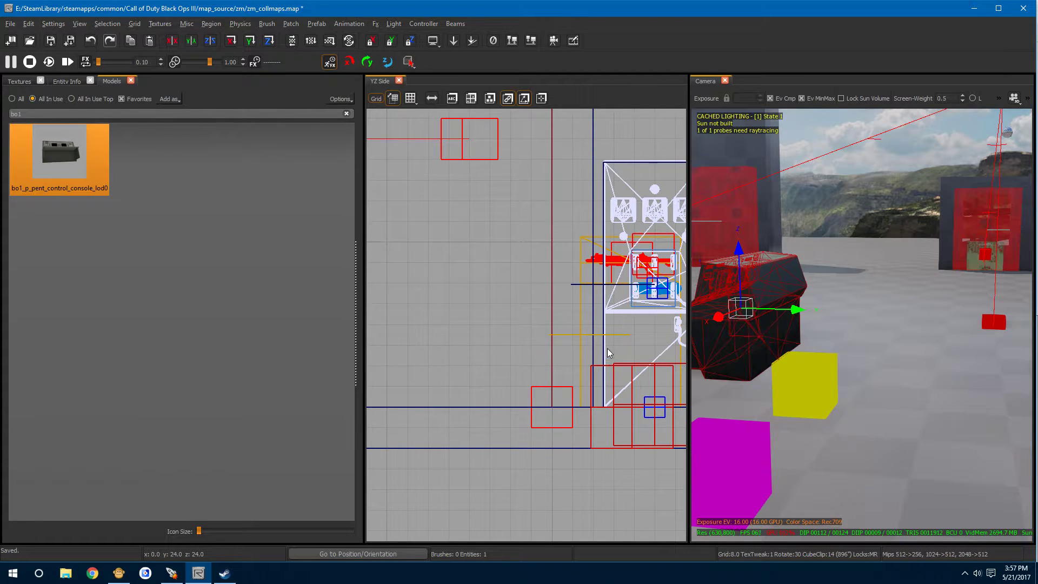
Step: In the XY Top view, move the console to about X 467.5, Y 234.8, deselect it and save the map
key("ctrl+Tab")
scroll(608, 347, "down", 2)
key("ctrl+Tab")
scroll(607, 351, "down", 4)
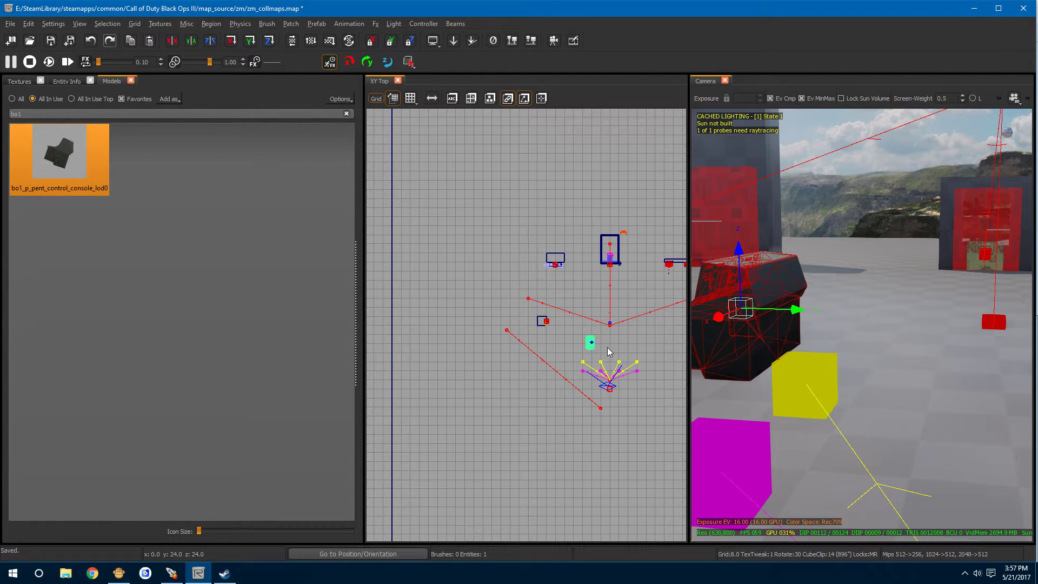
left_click_drag(596, 350, 679, 301)
scroll(665, 301, "up", 5)
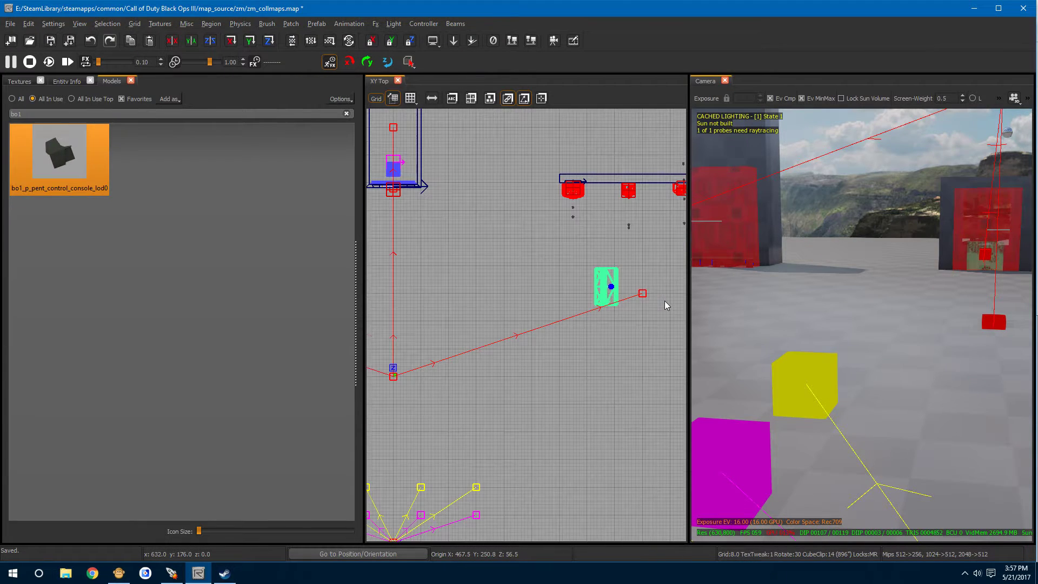
left_click_drag(565, 292, 566, 301)
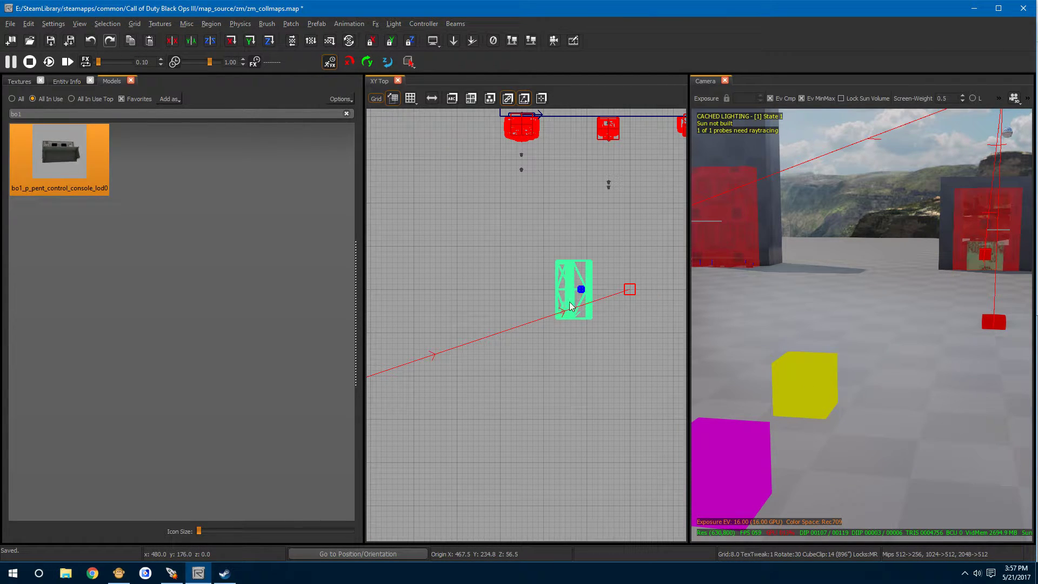
right_click_drag(898, 340, 897, 334)
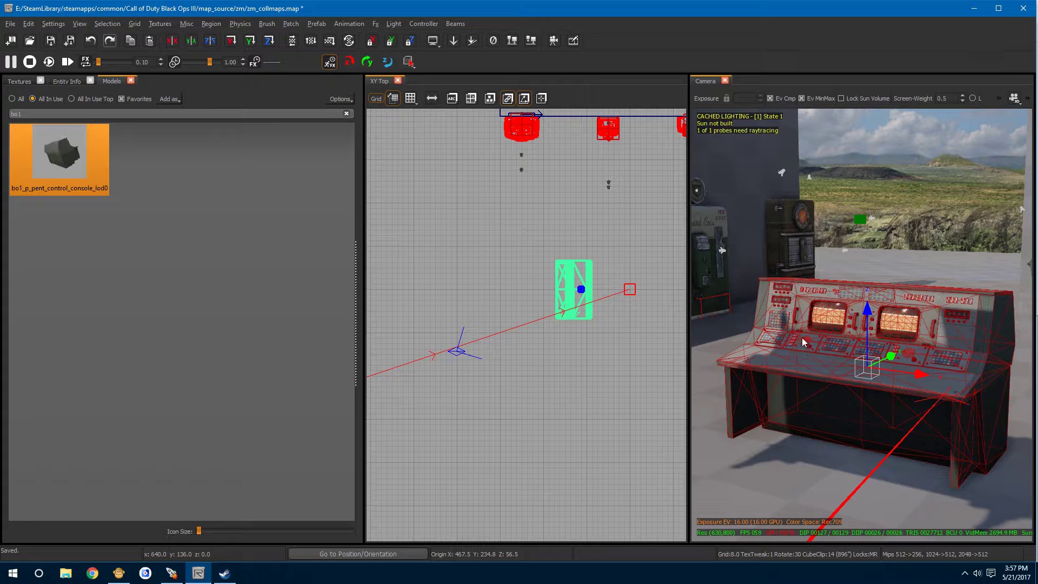
key("Escape")
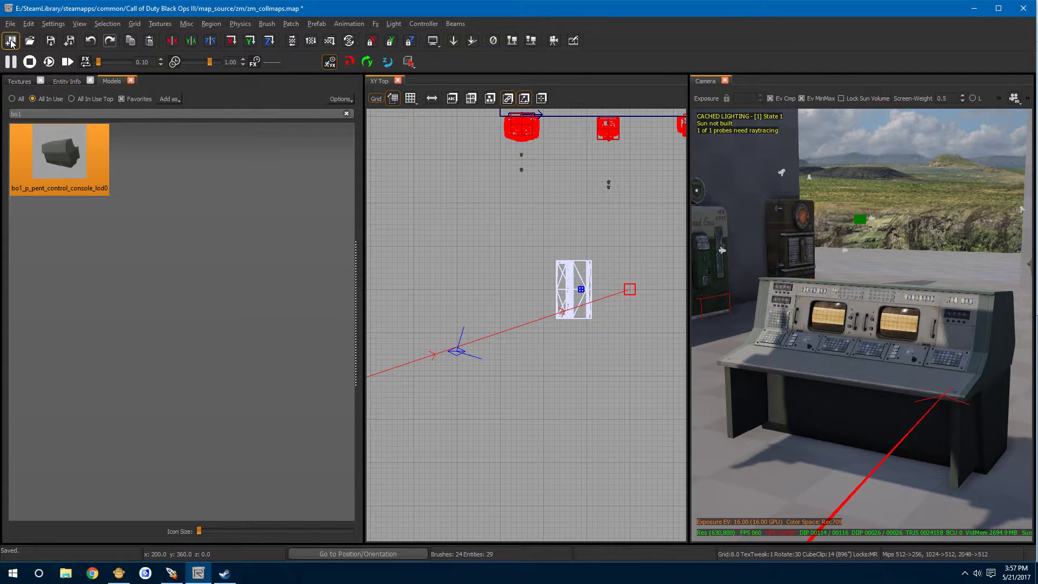
left_click(49, 43)
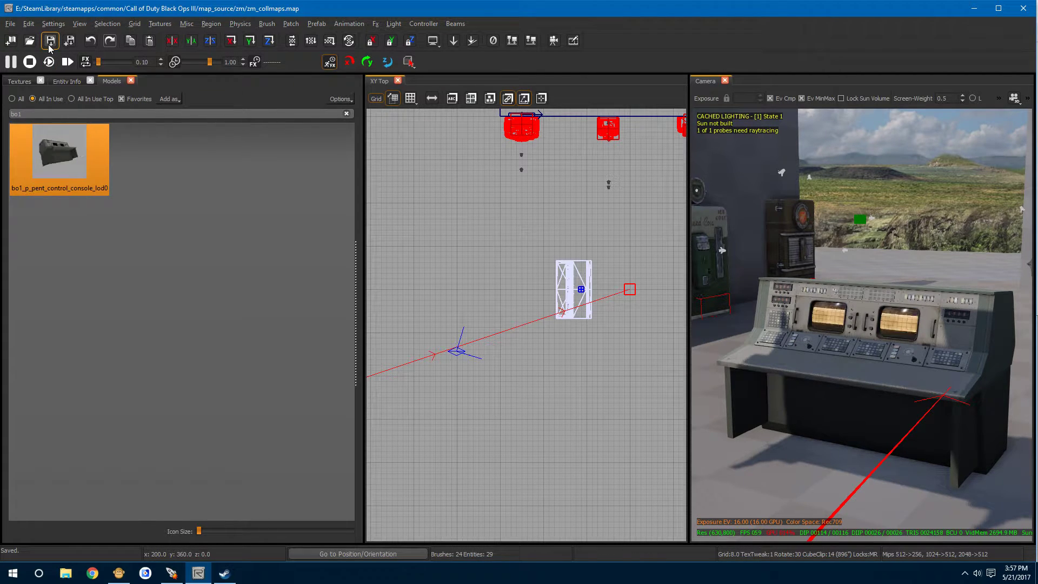
Step: Open the console's xmodel in the Asset Property Editor and examine its Collision Map attribute
right_click(840, 367)
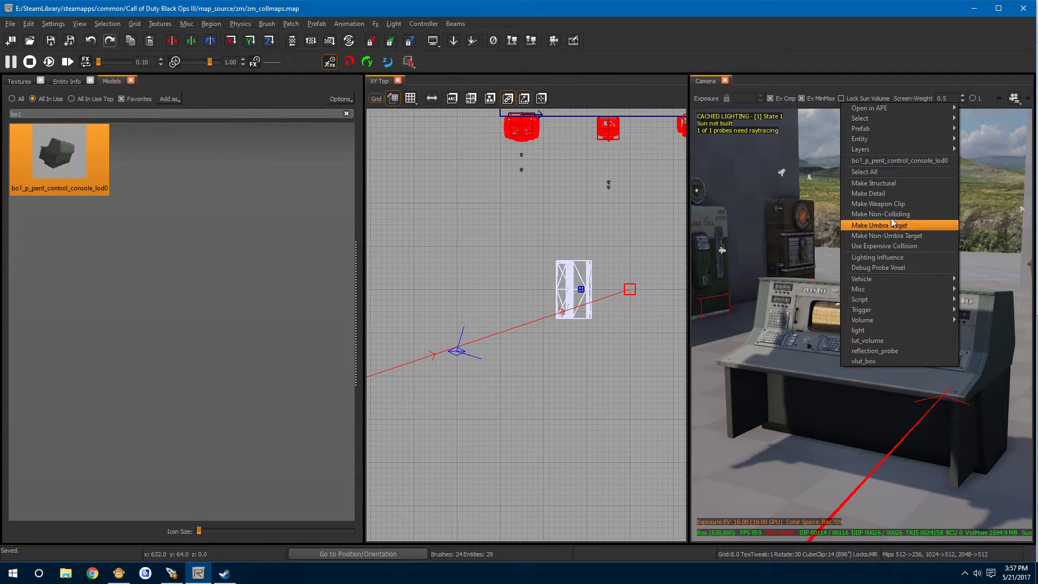
mouse_move(893, 108)
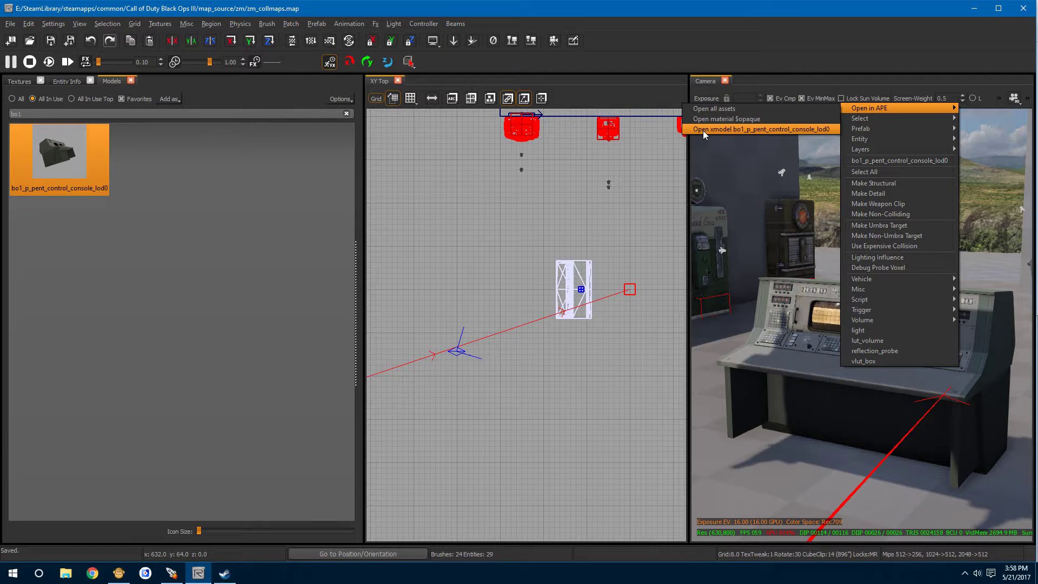
left_click(772, 129)
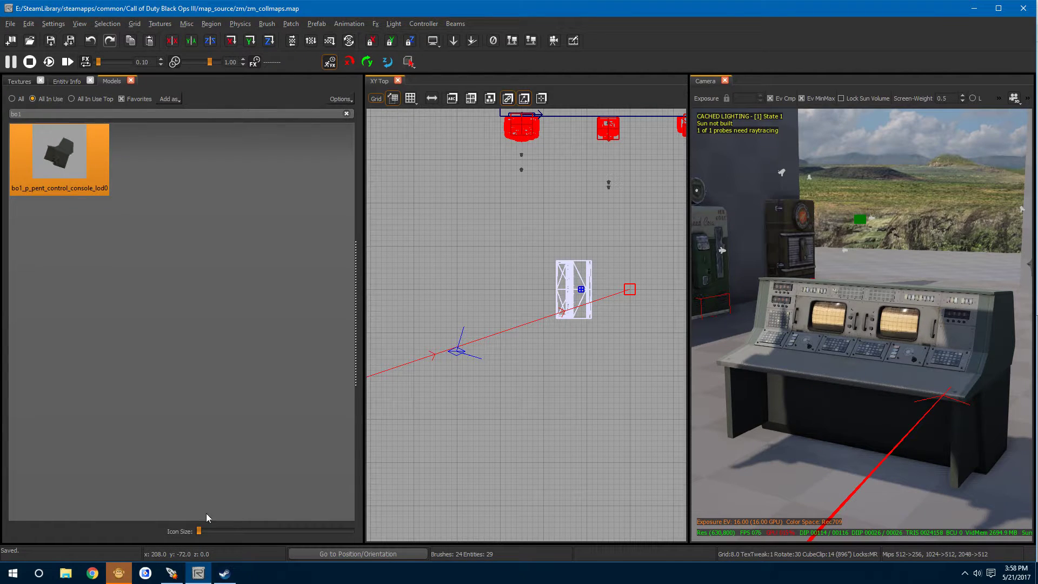
left_click(117, 574)
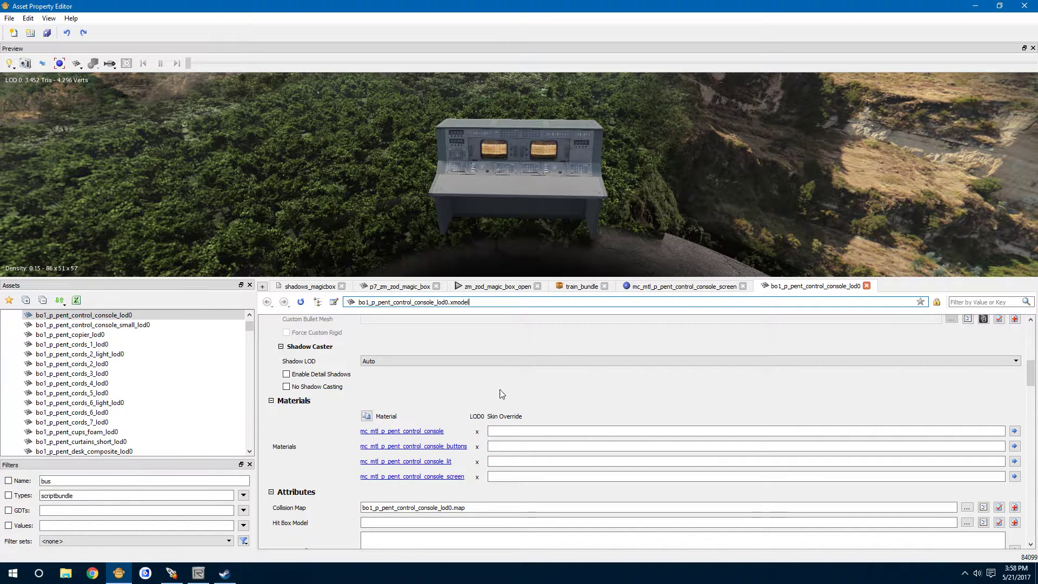
scroll(491, 339, "up", 10)
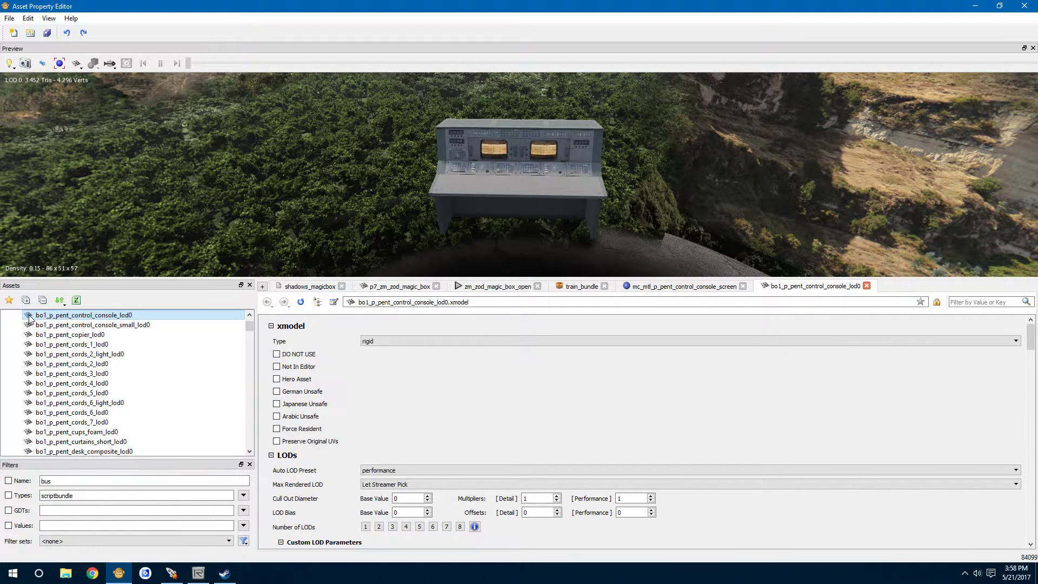
left_click(50, 318)
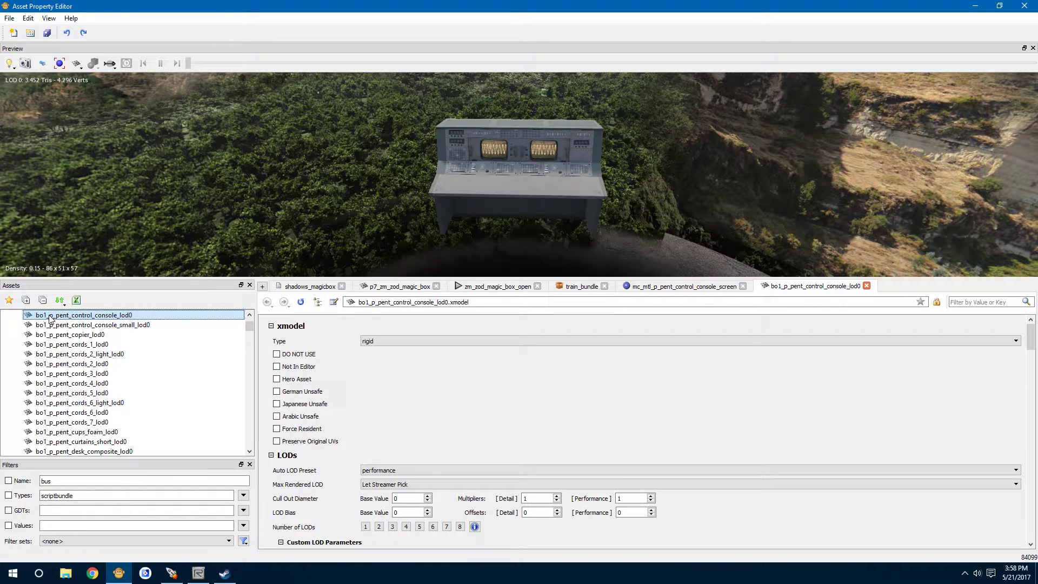
scroll(468, 403, "down", 2)
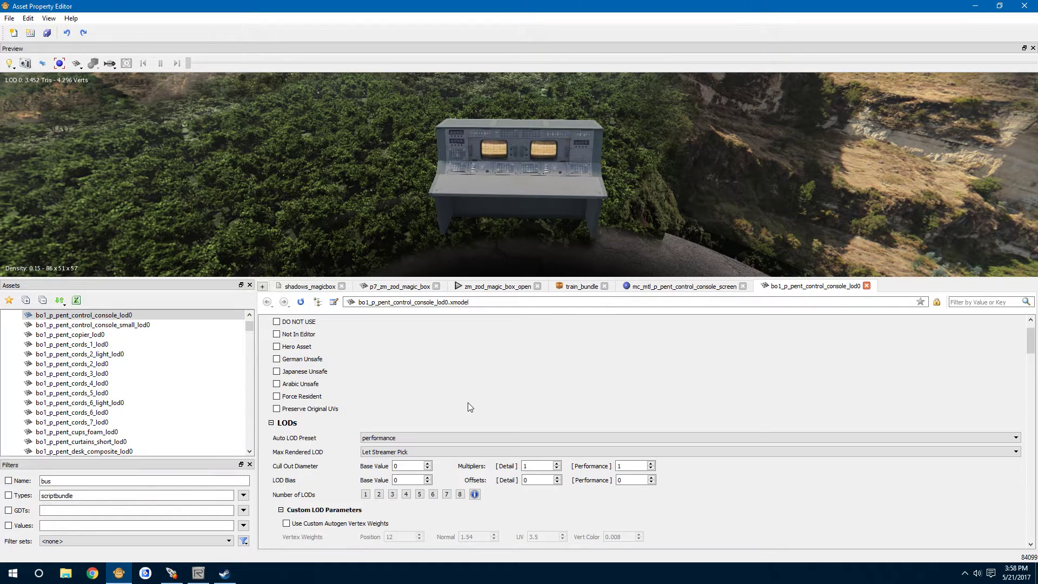
scroll(468, 402, "down", 8)
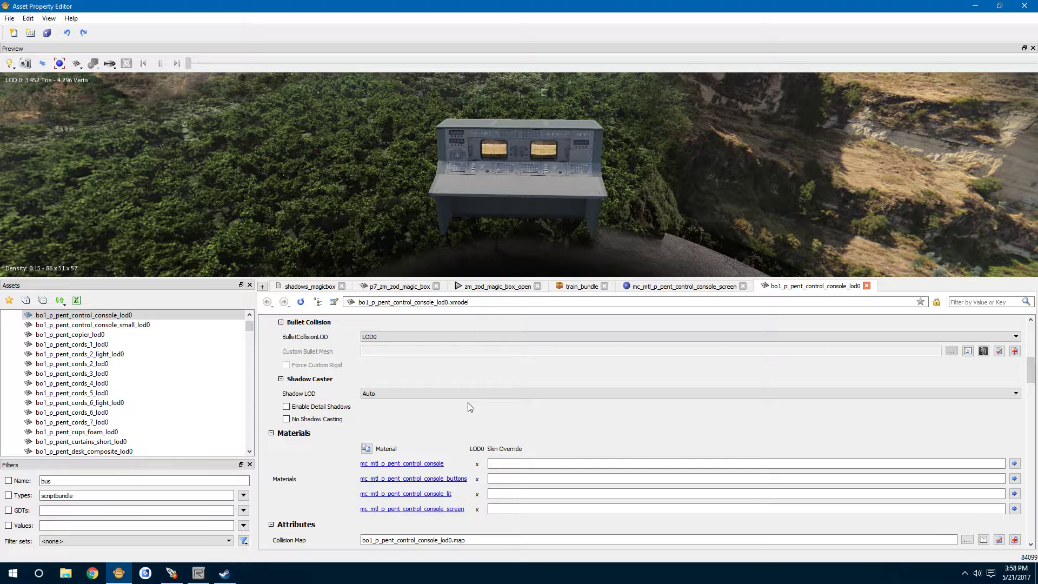
Step: Assign bo1_p_pent_control_console_lod0.map from the collmaps folder as the console's Collision Map and save all changes
scroll(469, 406, "down", 1)
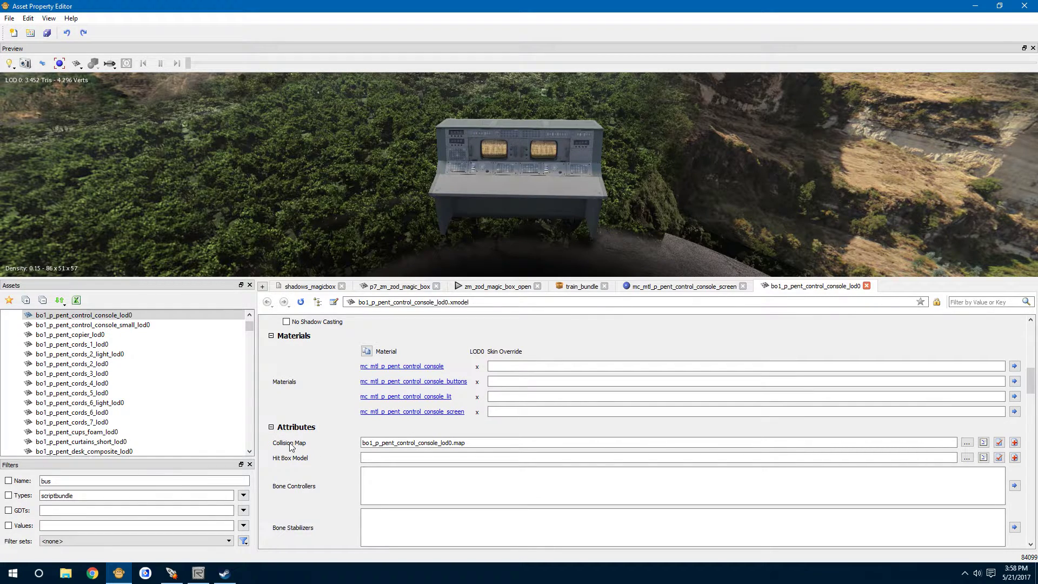
mouse_move(282, 446)
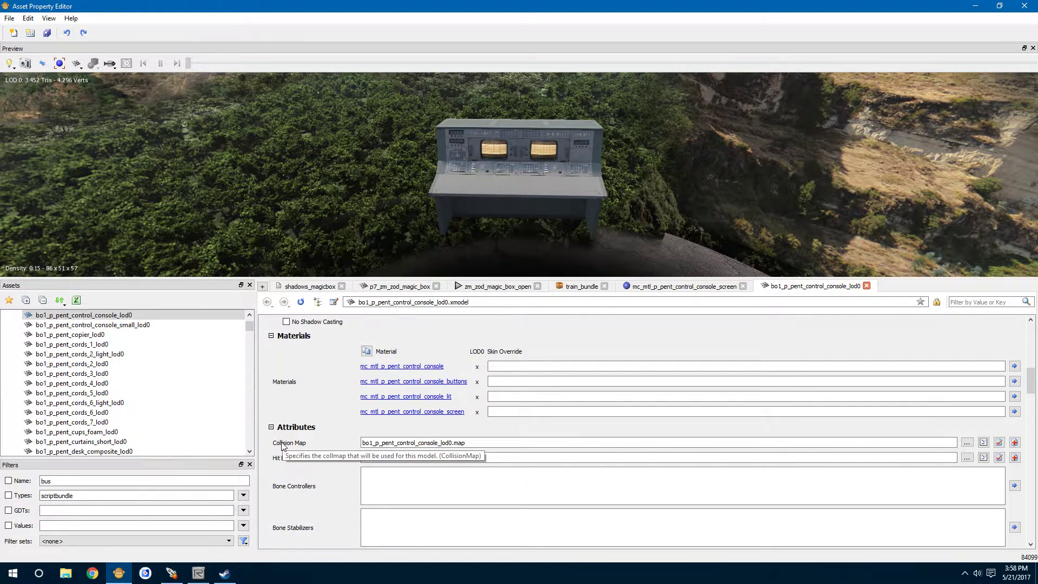
left_click(967, 443)
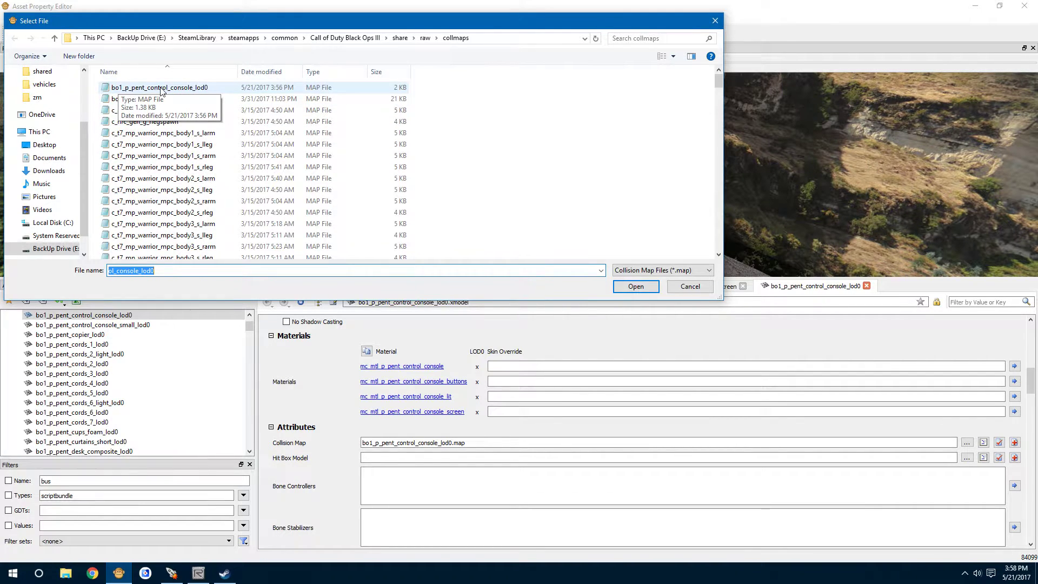
double_click(190, 87)
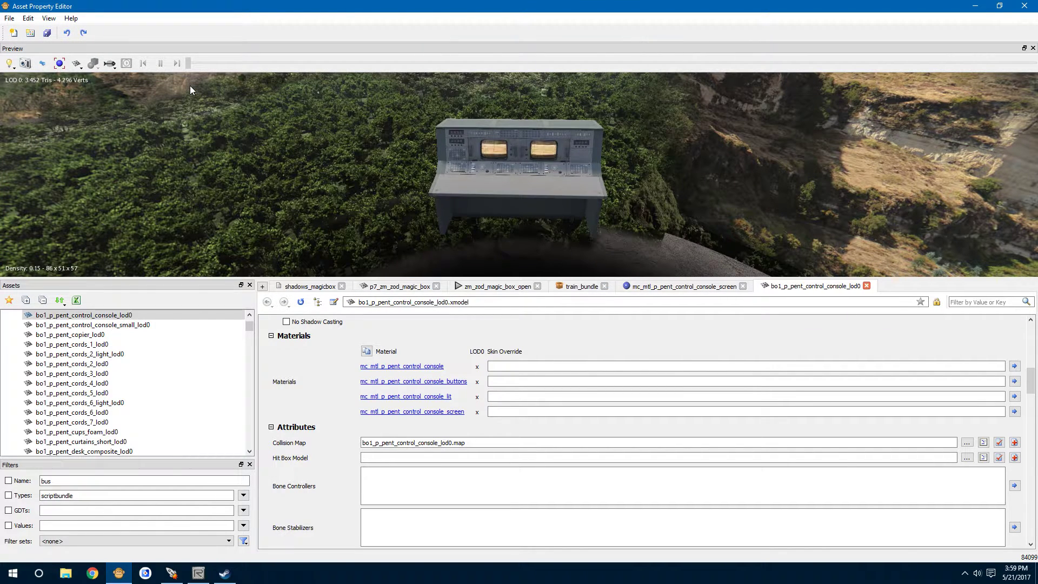
left_click_drag(468, 442, 361, 442)
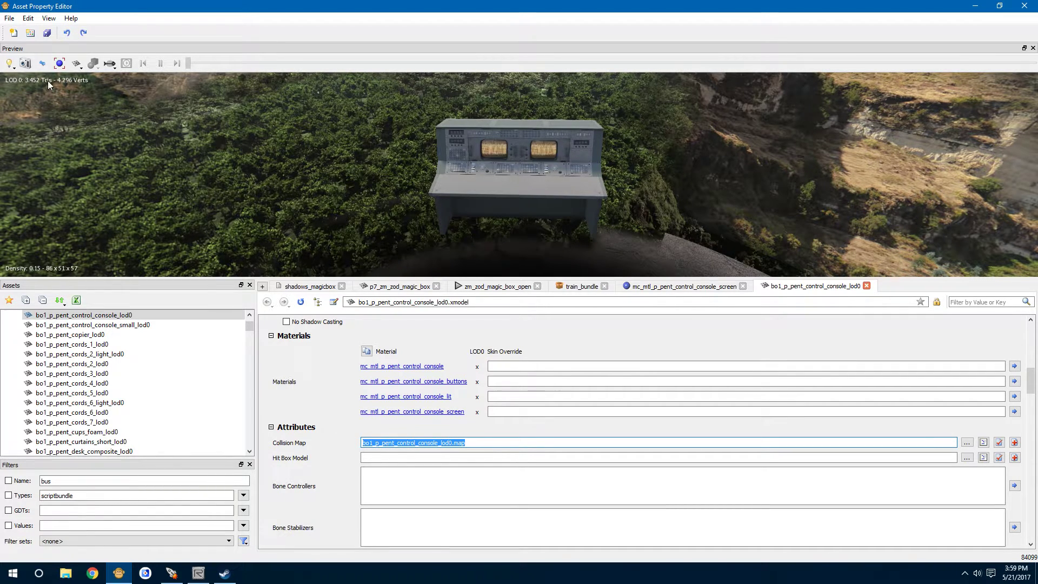
left_click(46, 33)
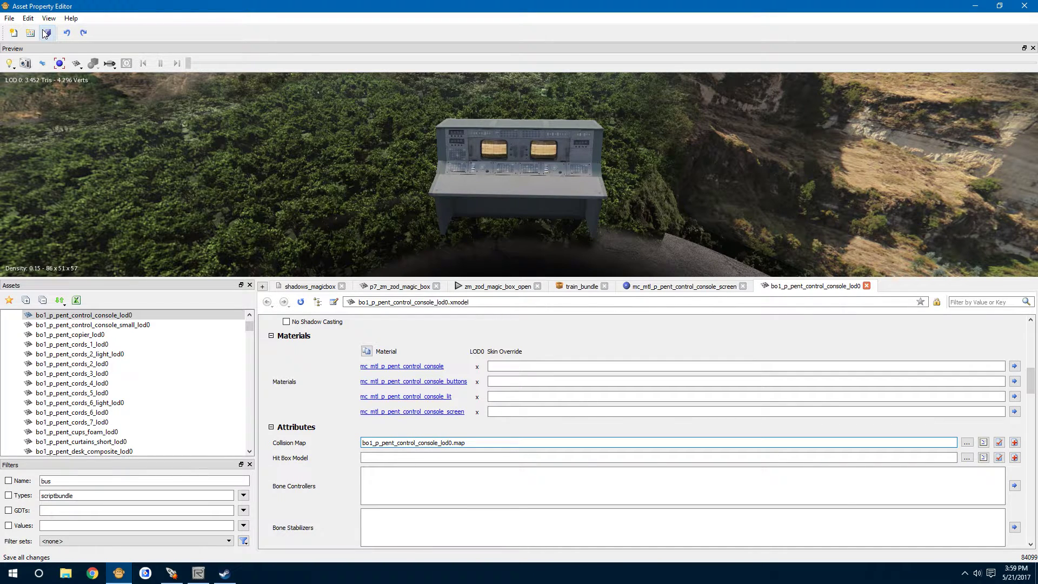
Step: In the Mod Tools Launcher, build zm_collmaps with Compile, Light and Link enabled and Run disabled
left_click(171, 573)
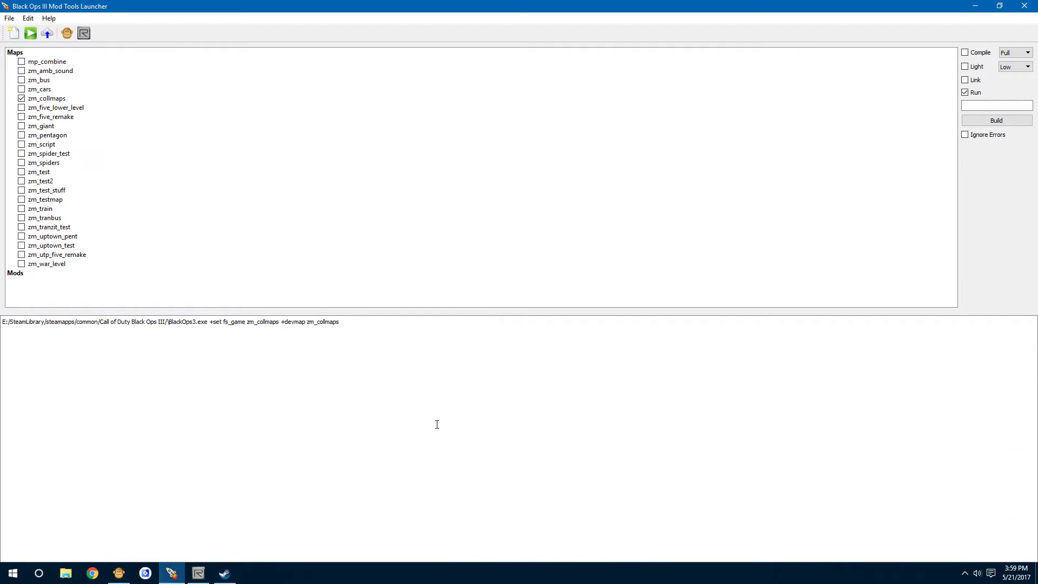
left_click(968, 80)
left_click(1000, 121)
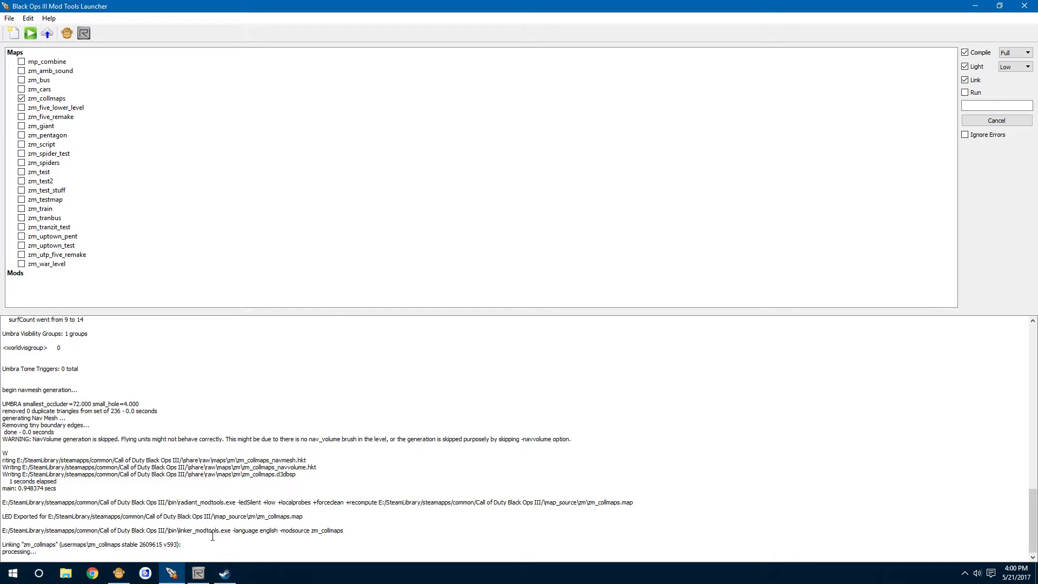
Step: Review the worldspawn use_misc_models_collmaps property in Radiant and the console's Collision Map attribute in the Asset Property Editor
mouse_move(190, 577)
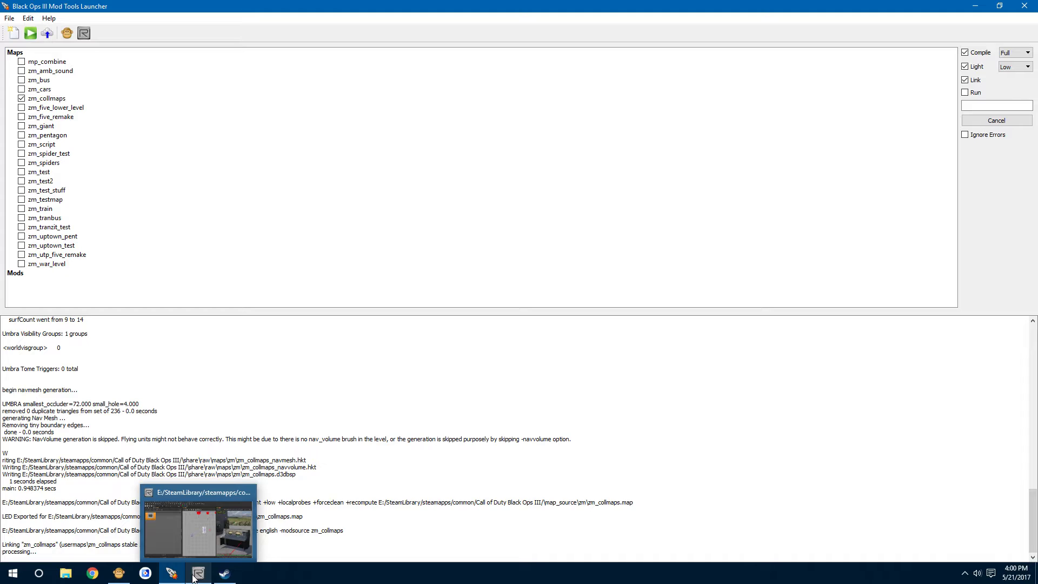
left_click(193, 577)
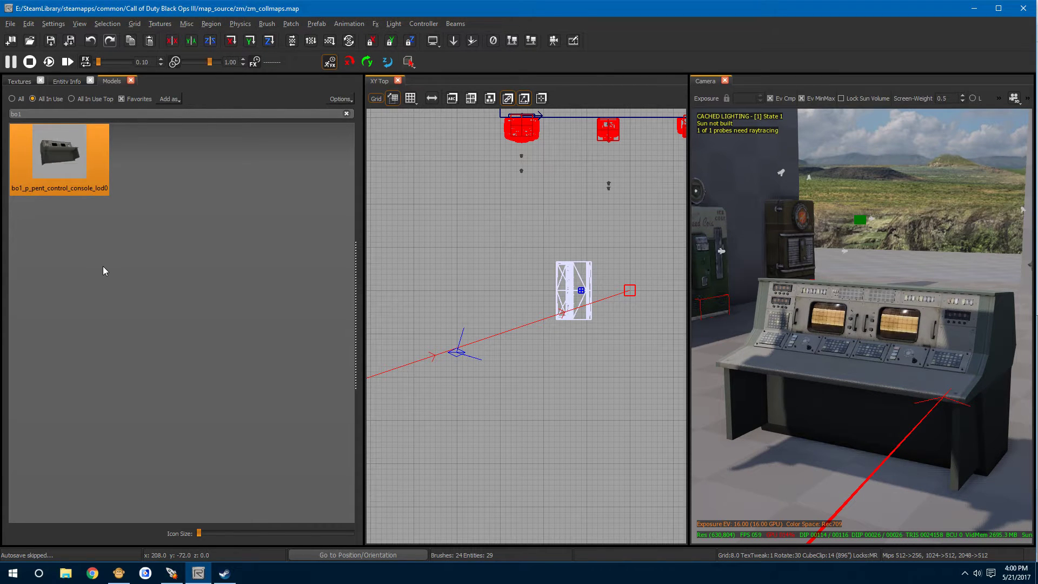
key("n")
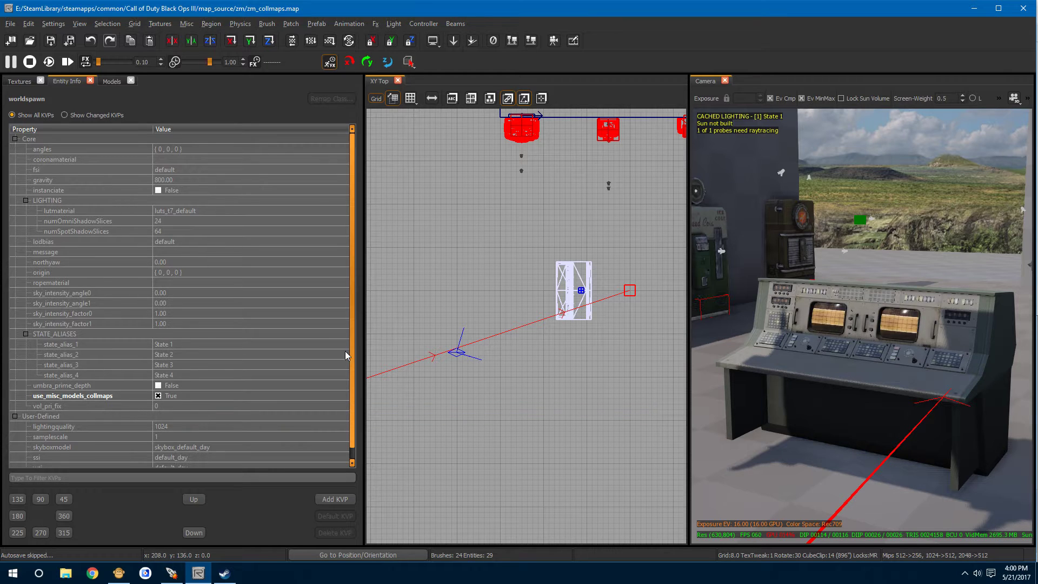
left_click(116, 573)
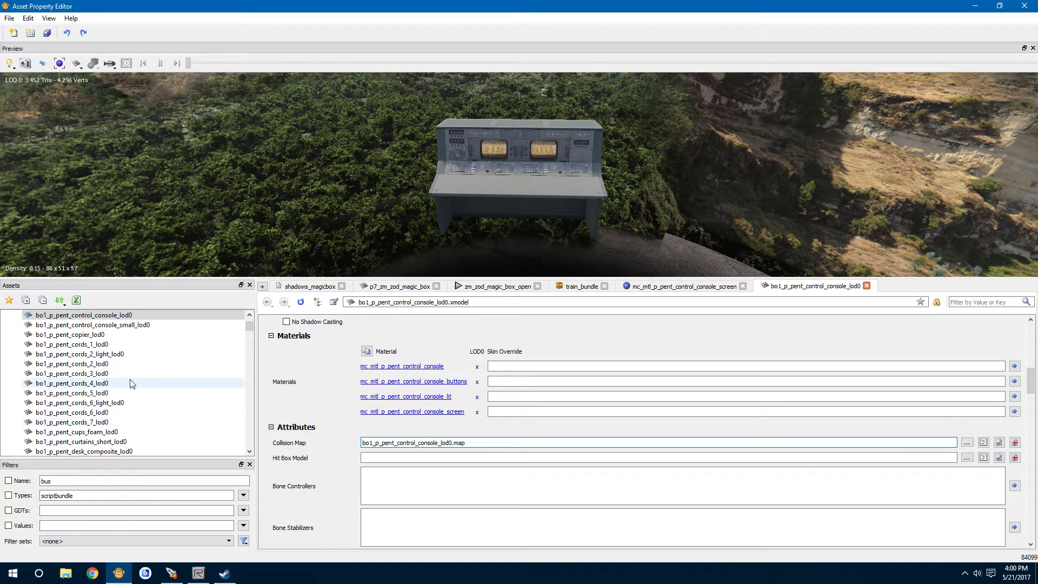
left_click(504, 445)
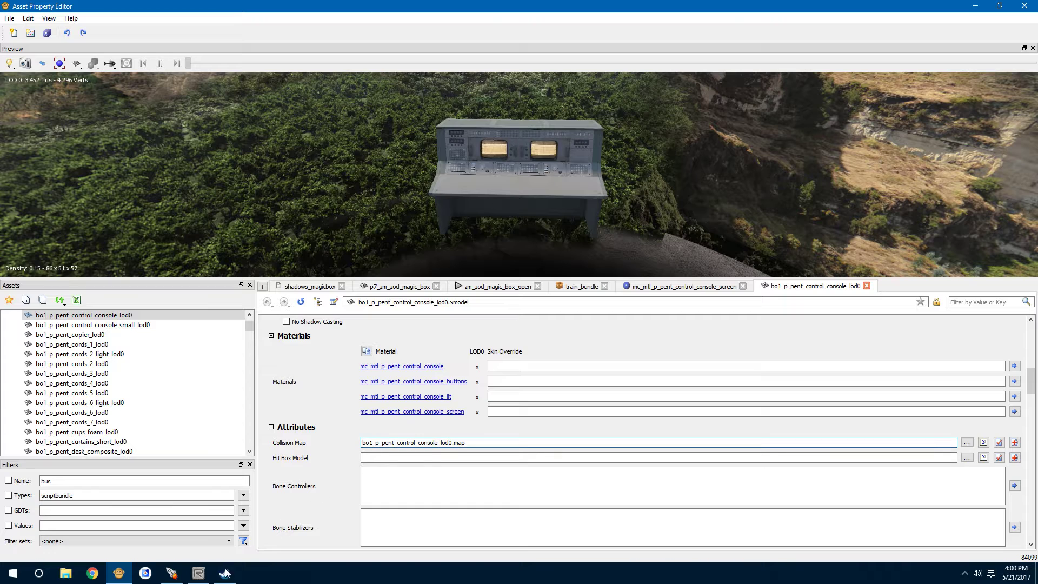
mouse_move(120, 578)
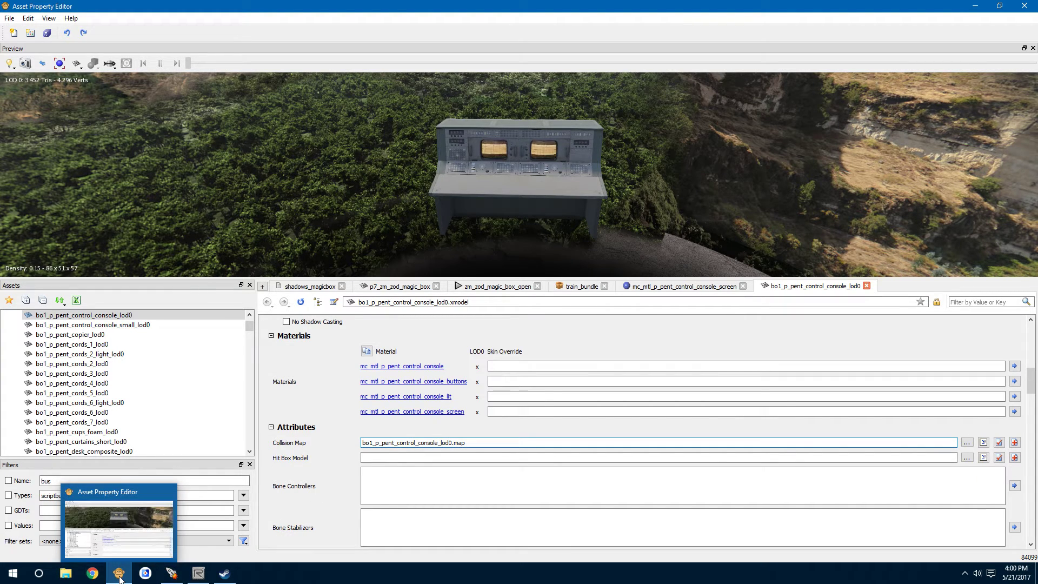
left_click(172, 573)
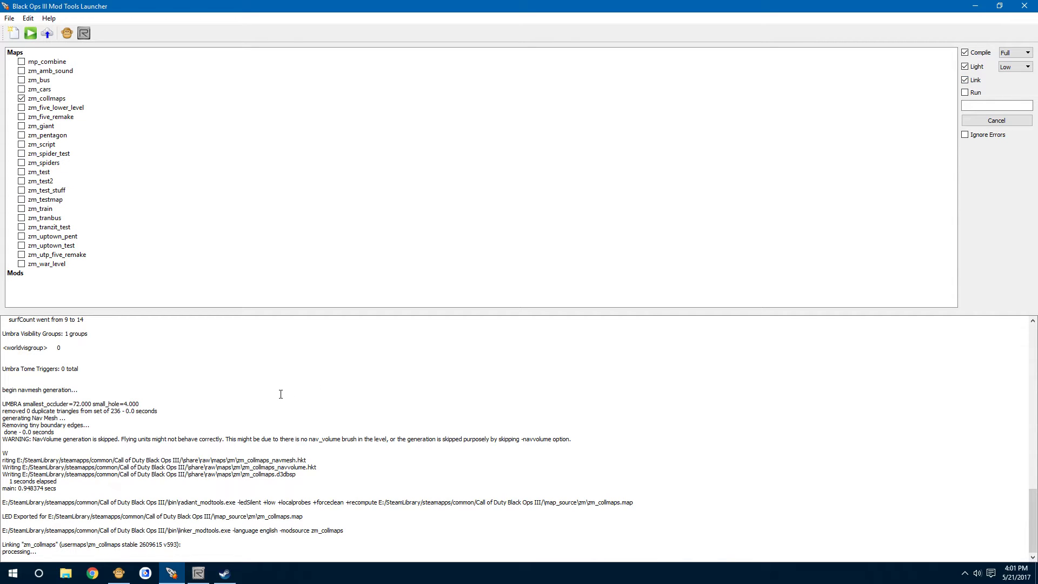
left_click(200, 576)
key("Up")
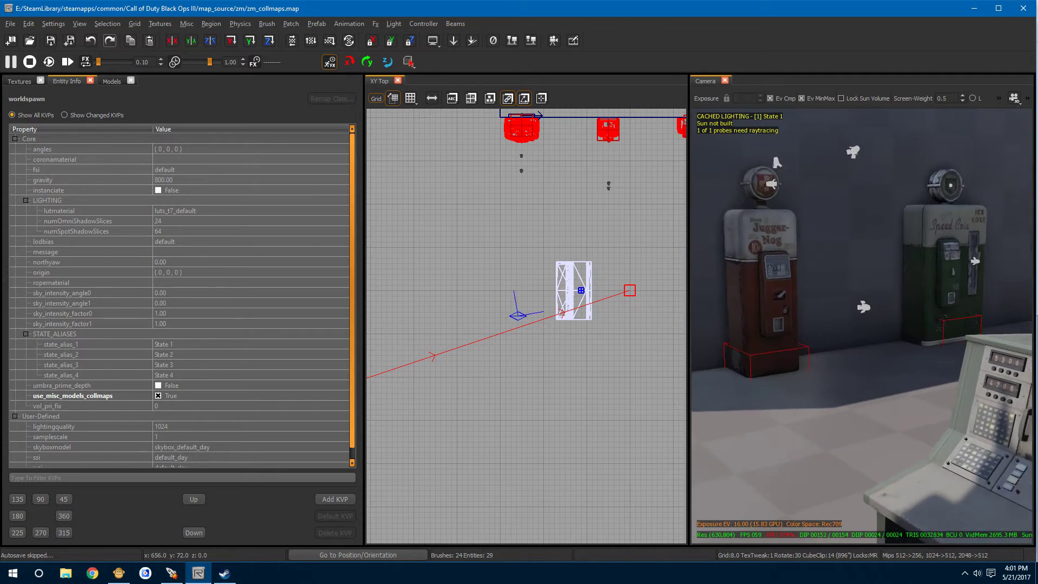
key("Up")
key("Left")
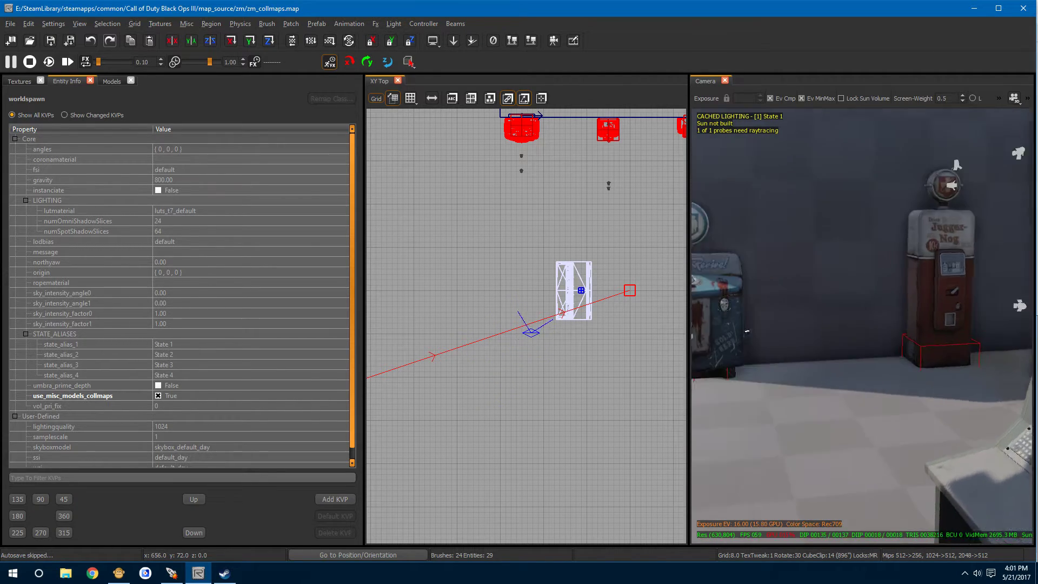
key("Left")
key("Down")
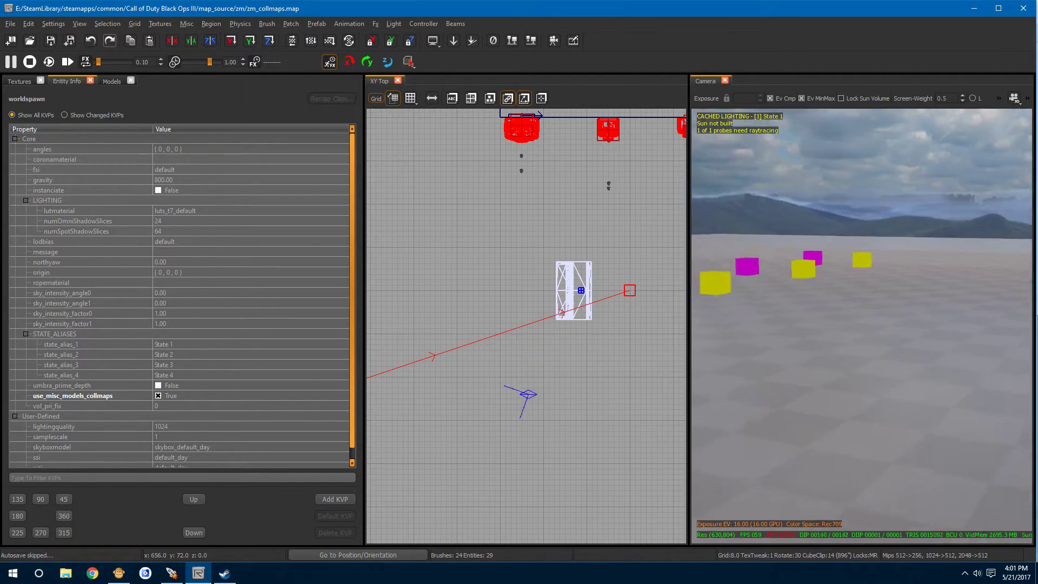
key("Left")
key("Down")
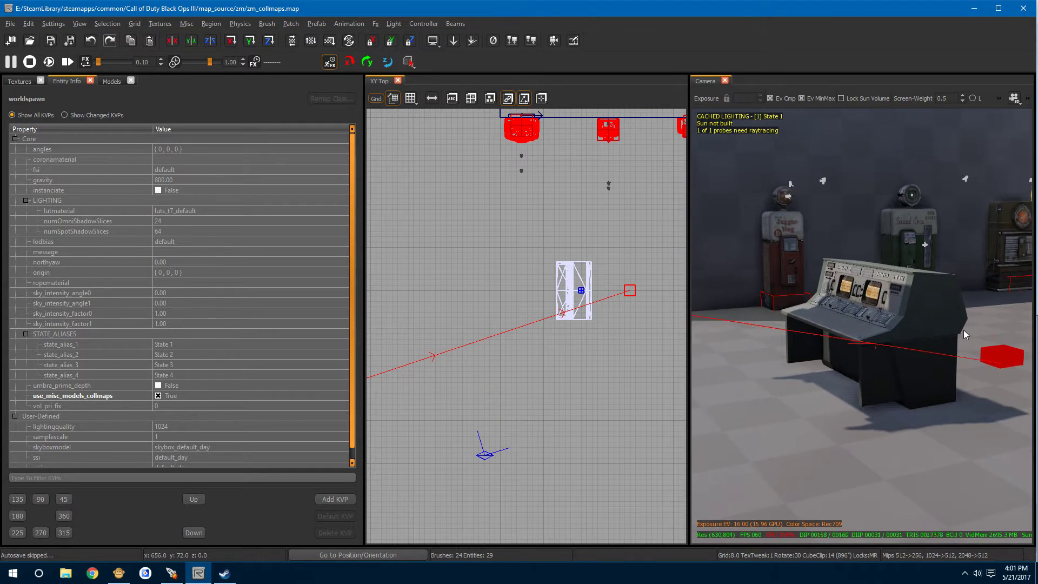
Step: From the Mod Tools Launcher, run zm_collmaps with Compile, Light and Link disabled, and allow the game launch in Steam
left_click(171, 573)
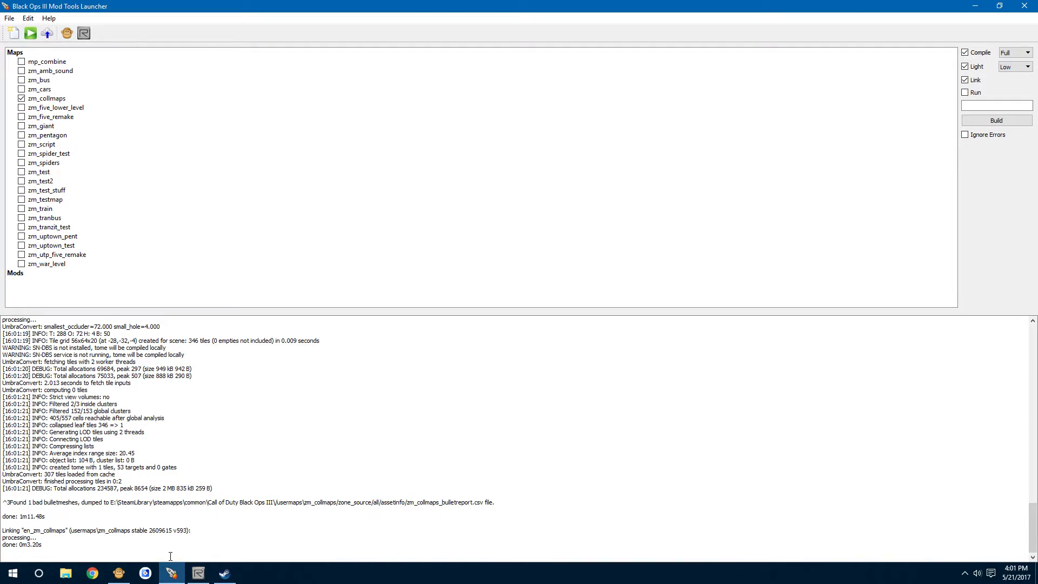
left_click(964, 80)
left_click(965, 66)
left_click(966, 53)
left_click(991, 121)
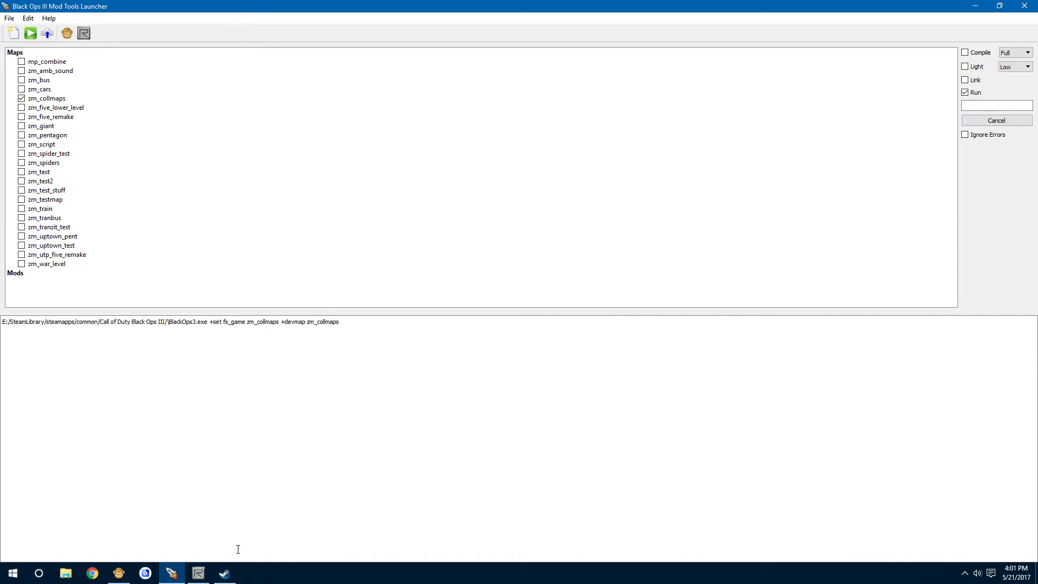
left_click(225, 573)
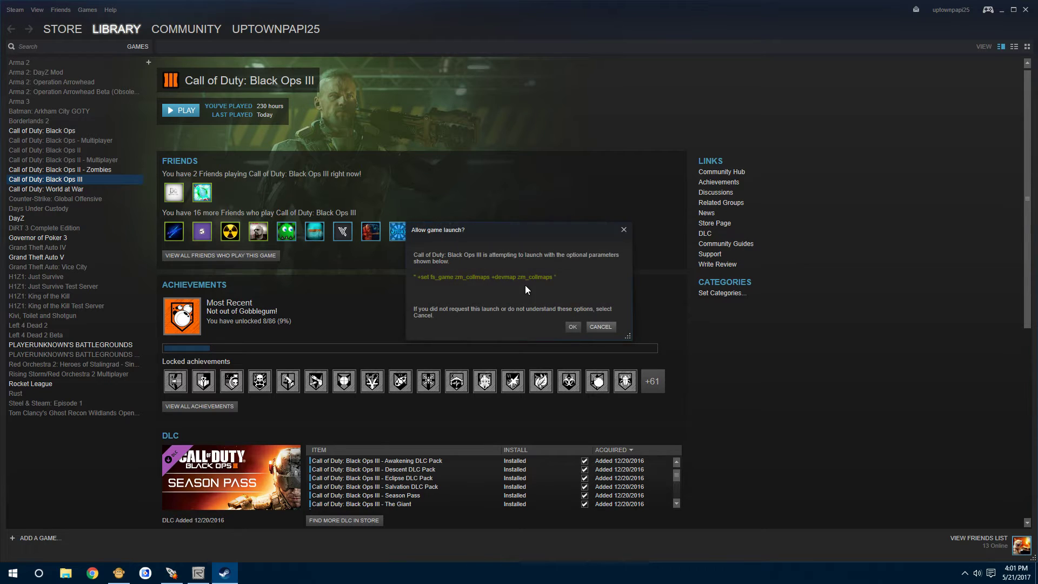
left_click(572, 325)
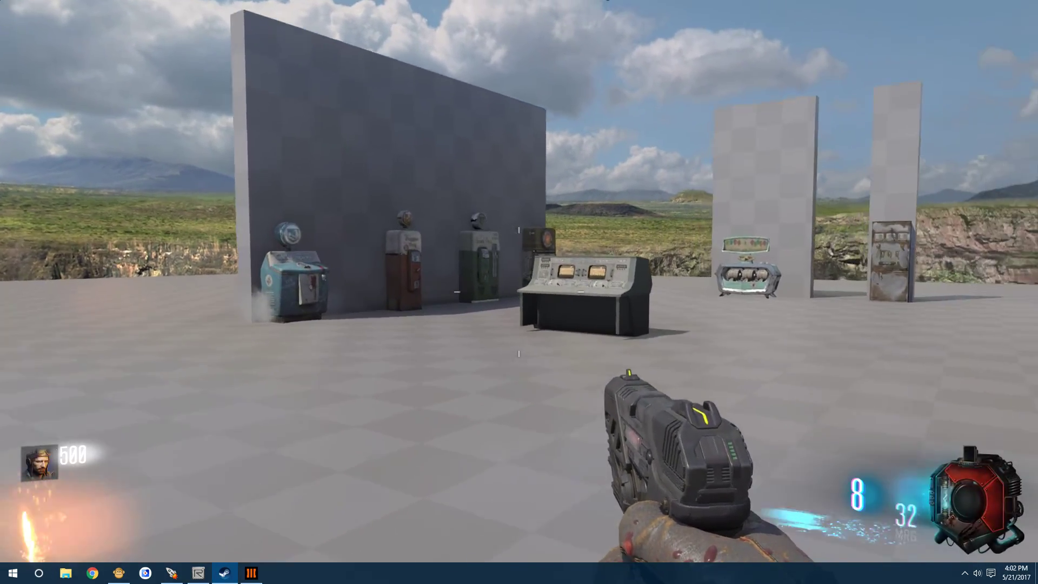
Step: Test the control console's collision in the game by walking into, around and onto it
key("w")
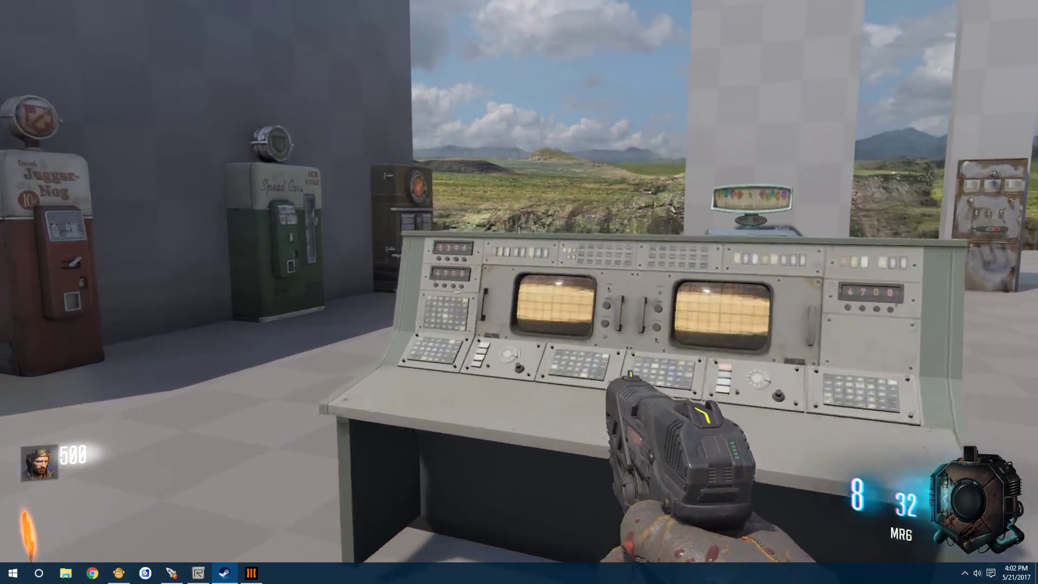
key("w")
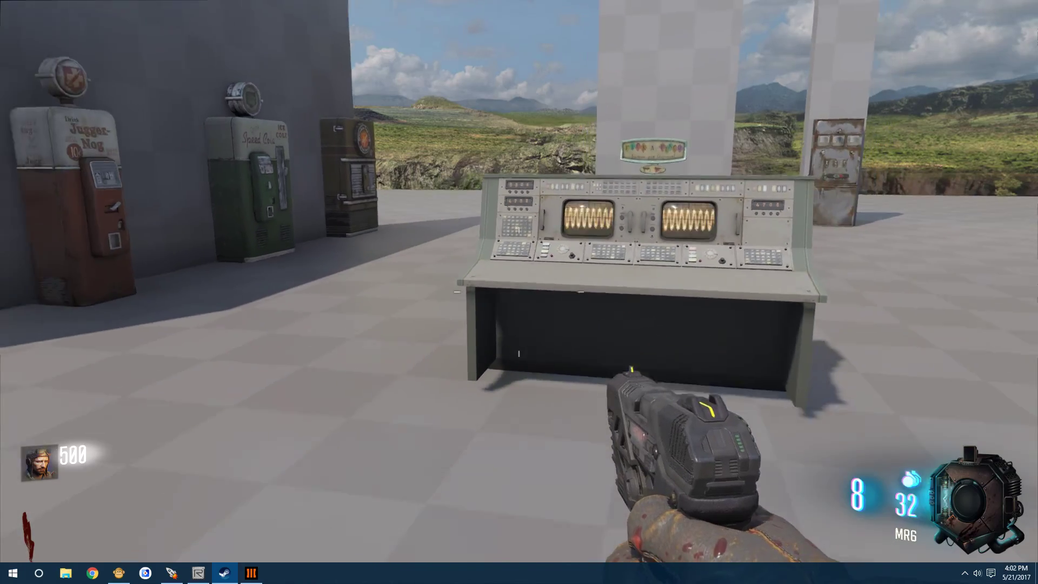
key("w")
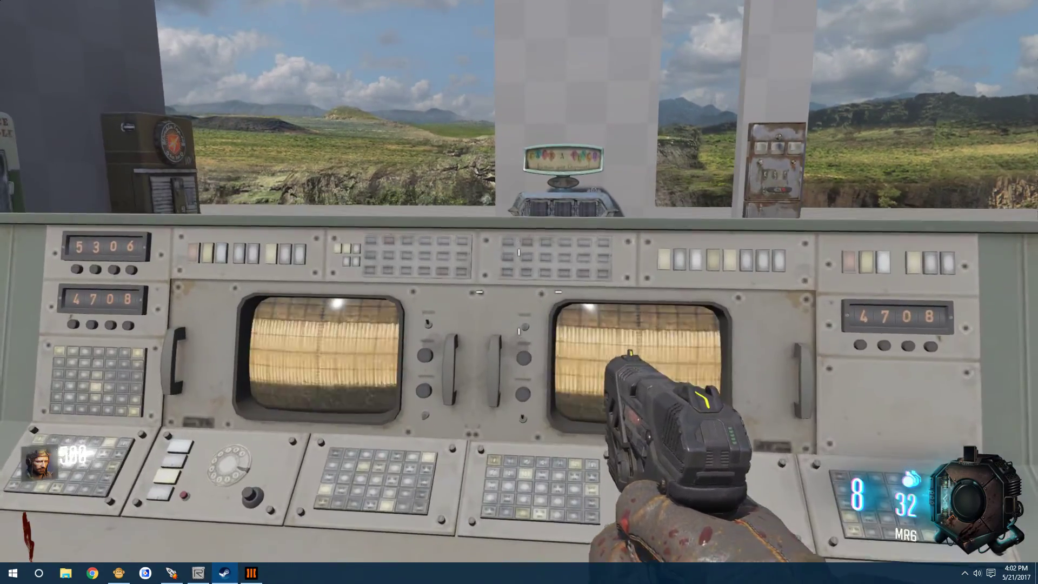
key("s")
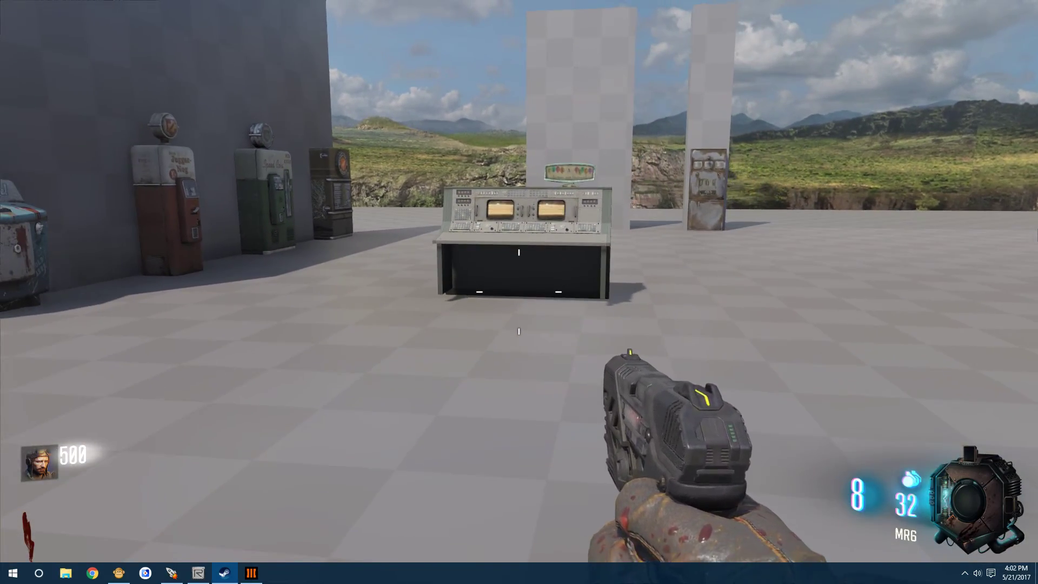
key("s")
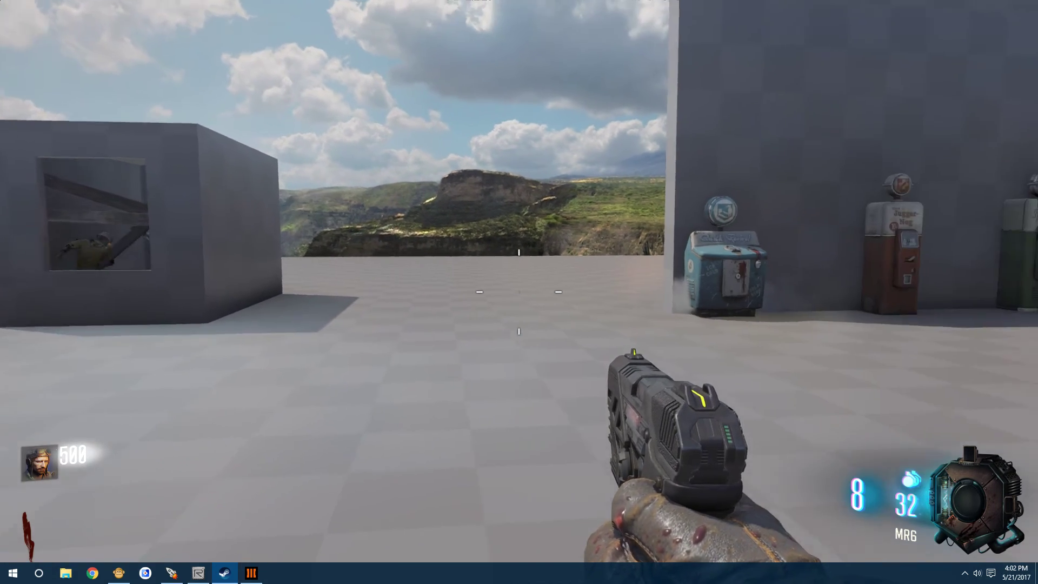
key("w")
key("w")
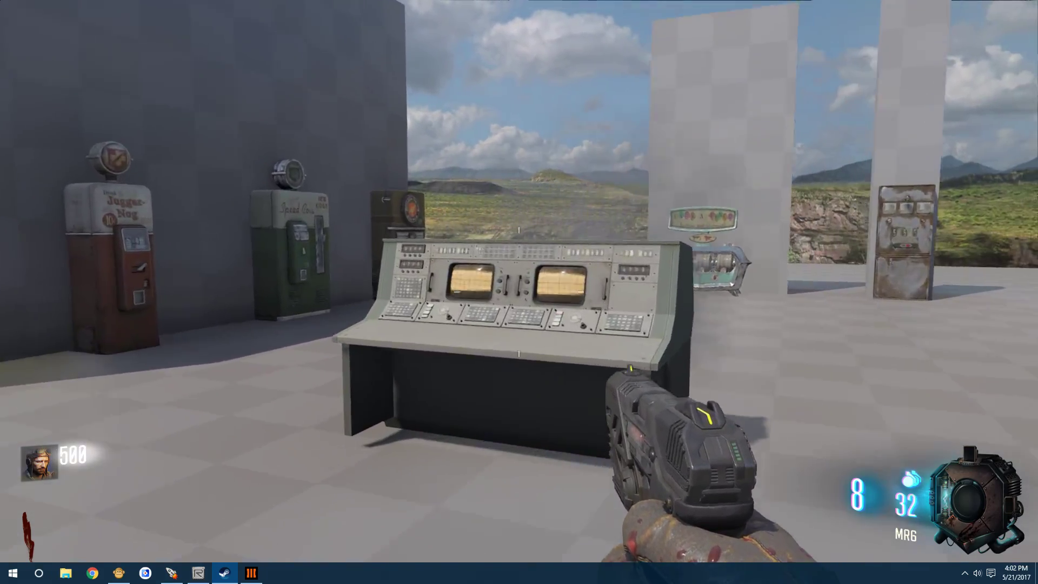
key("s")
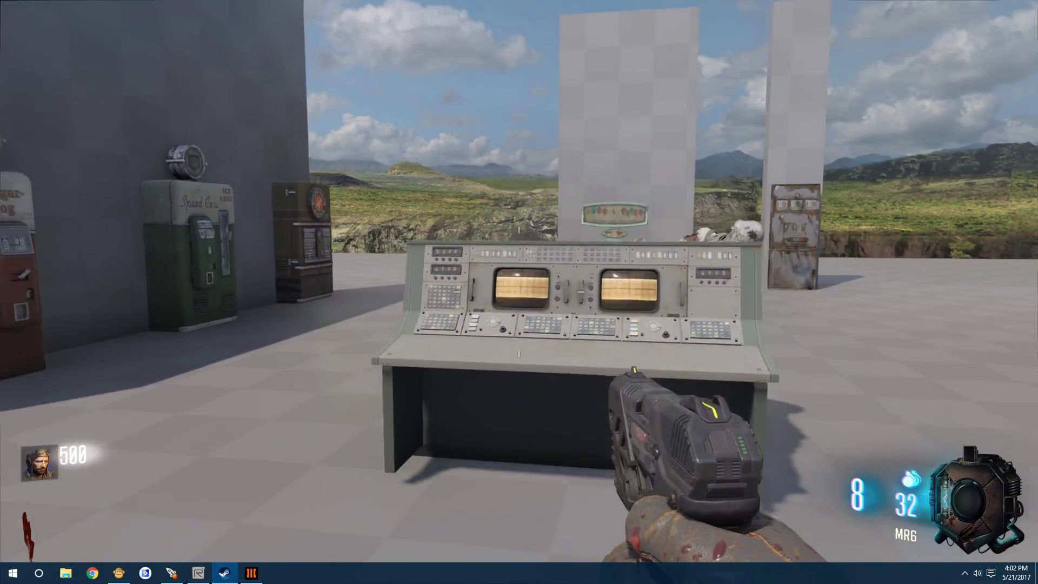
key("w")
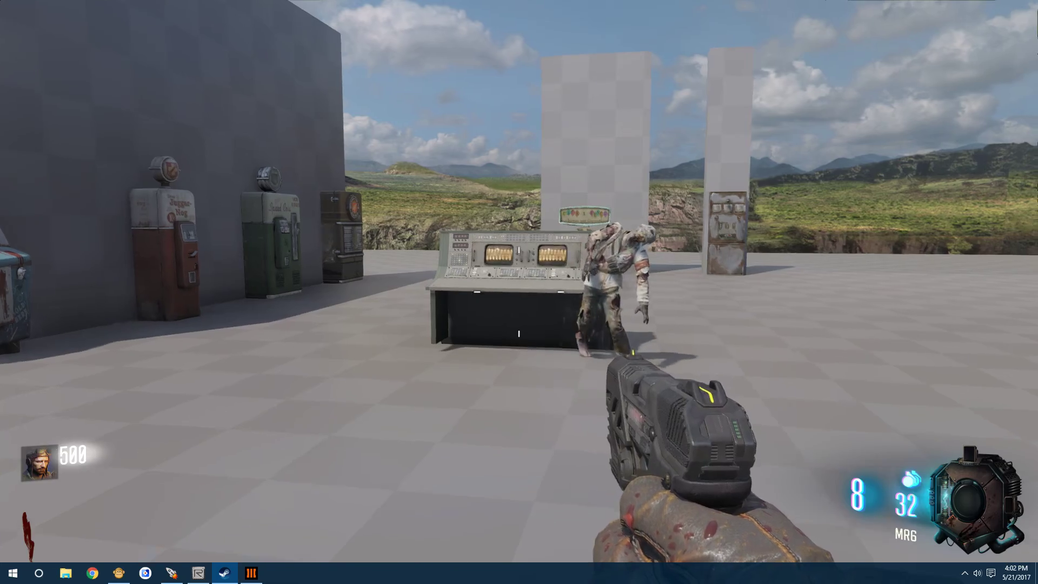
key("d")
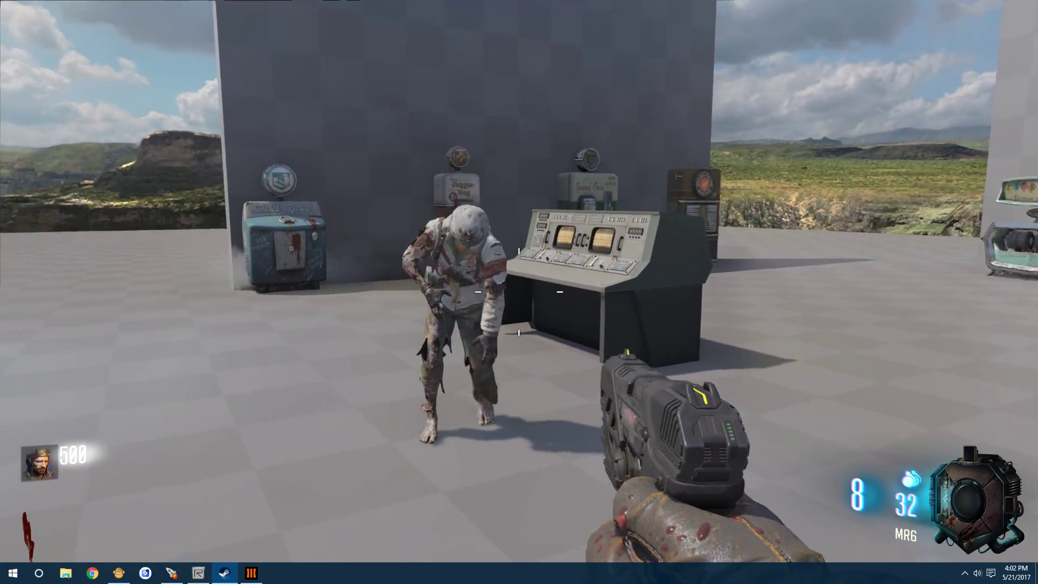
key("a")
key("w")
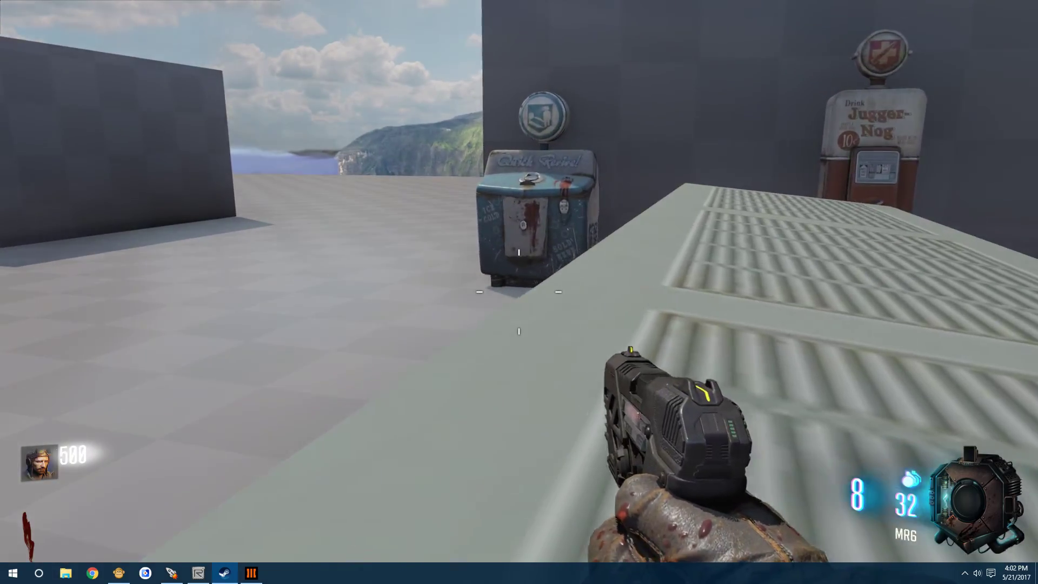
key("s")
key("w")
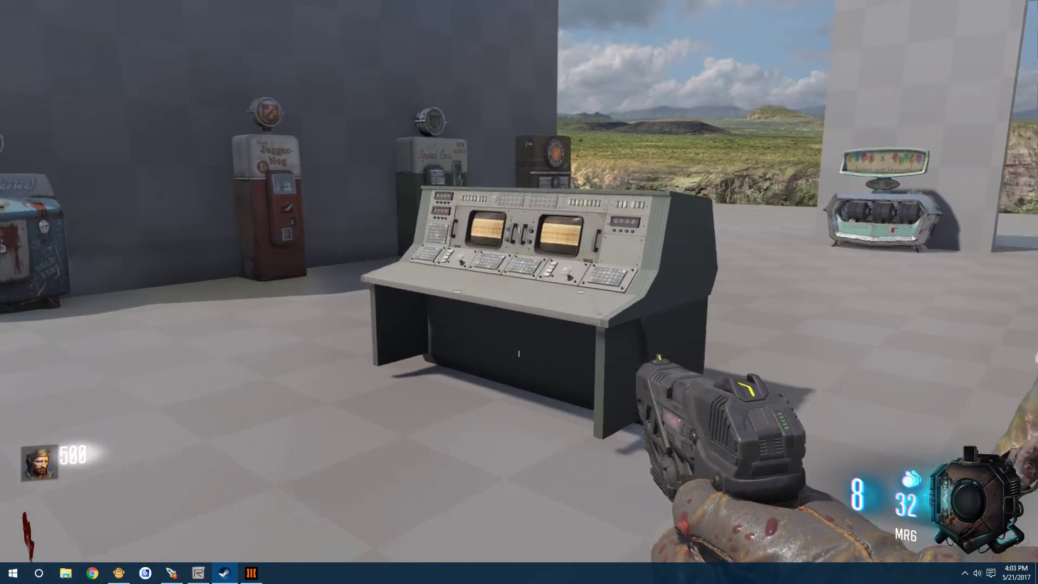
key("a")
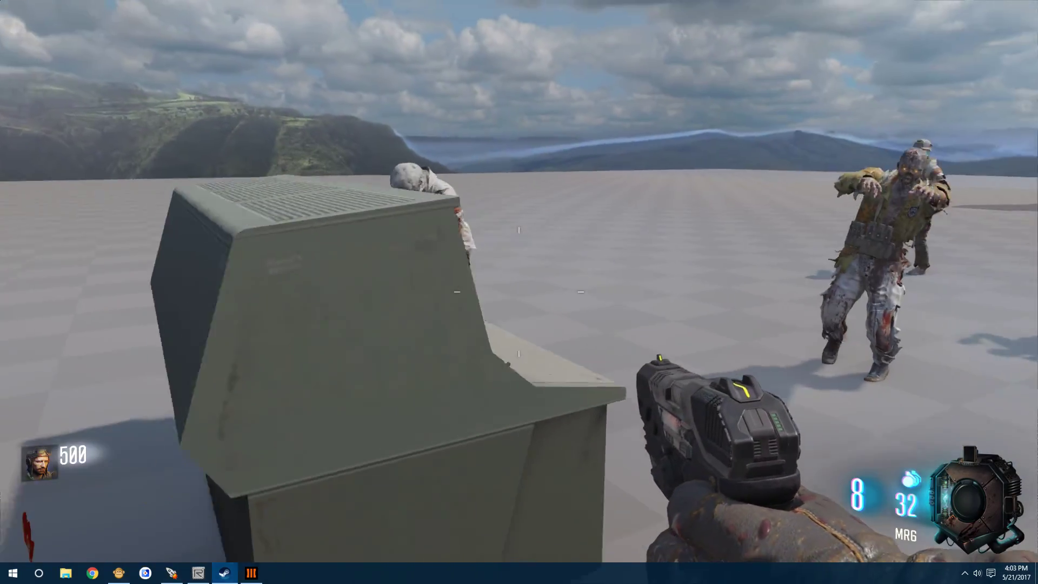
Step: Circle the control console in the game at a distance to examine how the pursuing zombies move around its collision
key("s")
key("a")
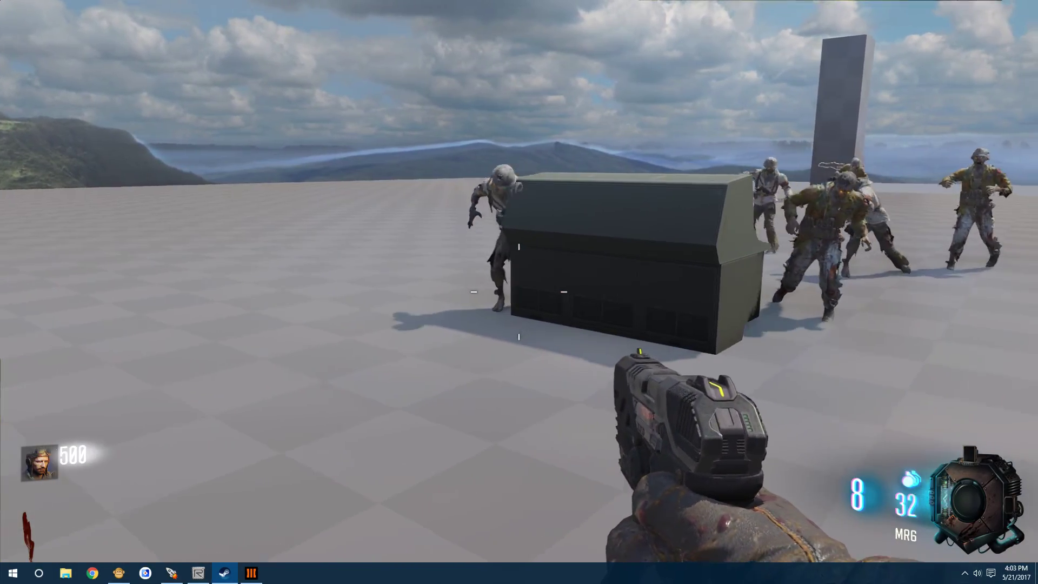
key("a")
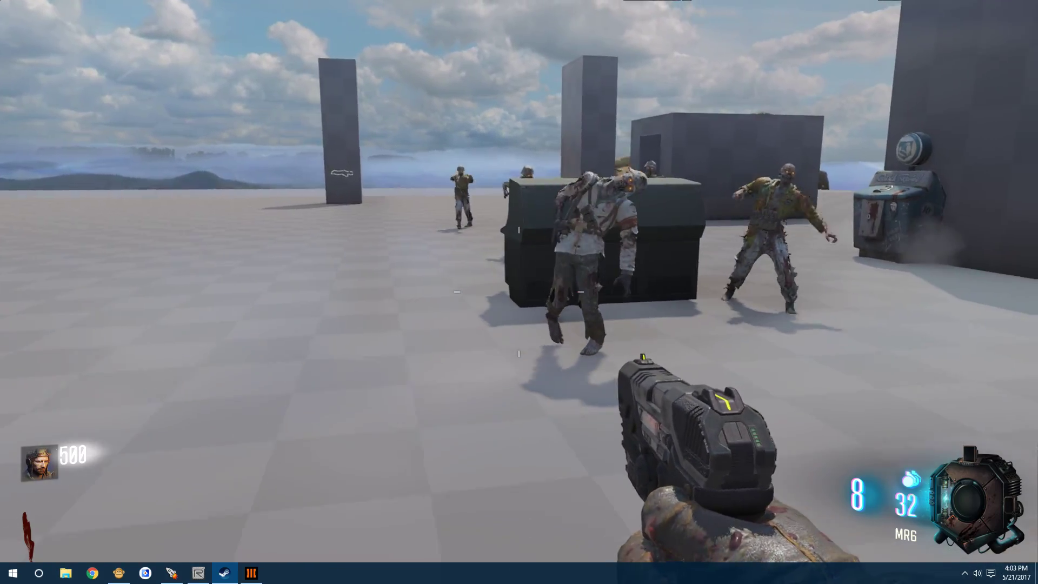
key("a")
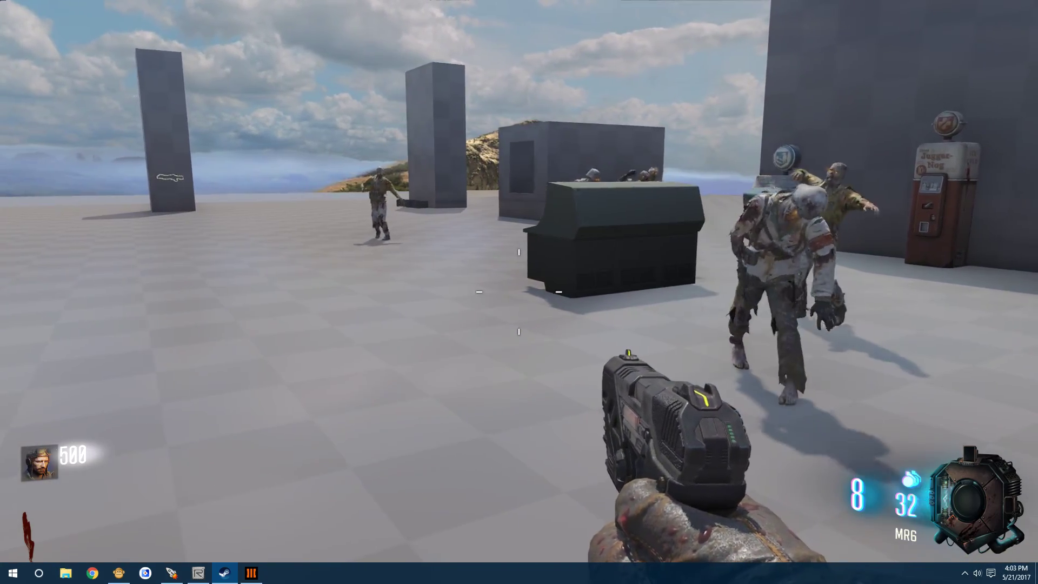
key("a")
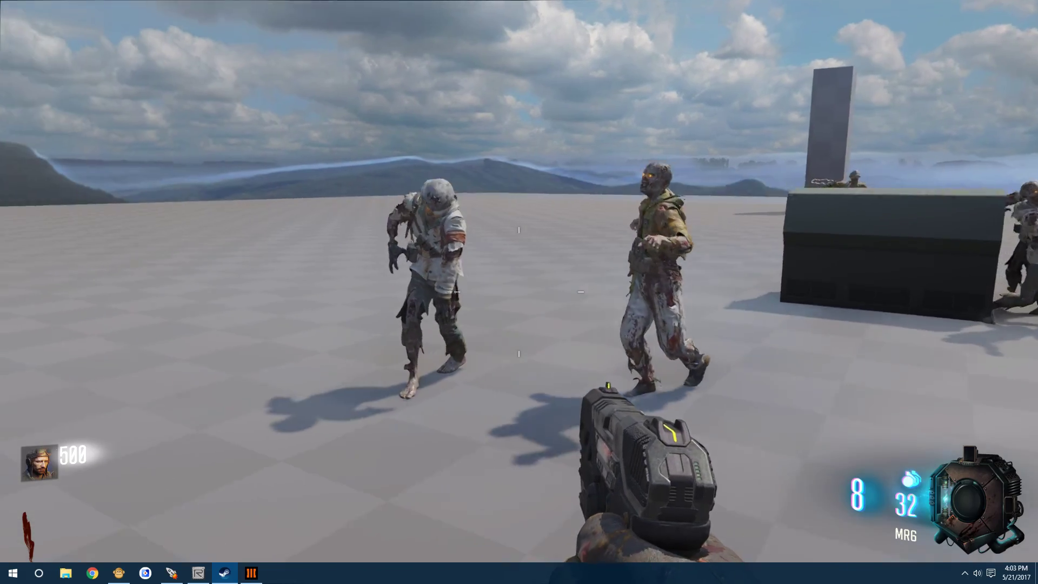
key("a")
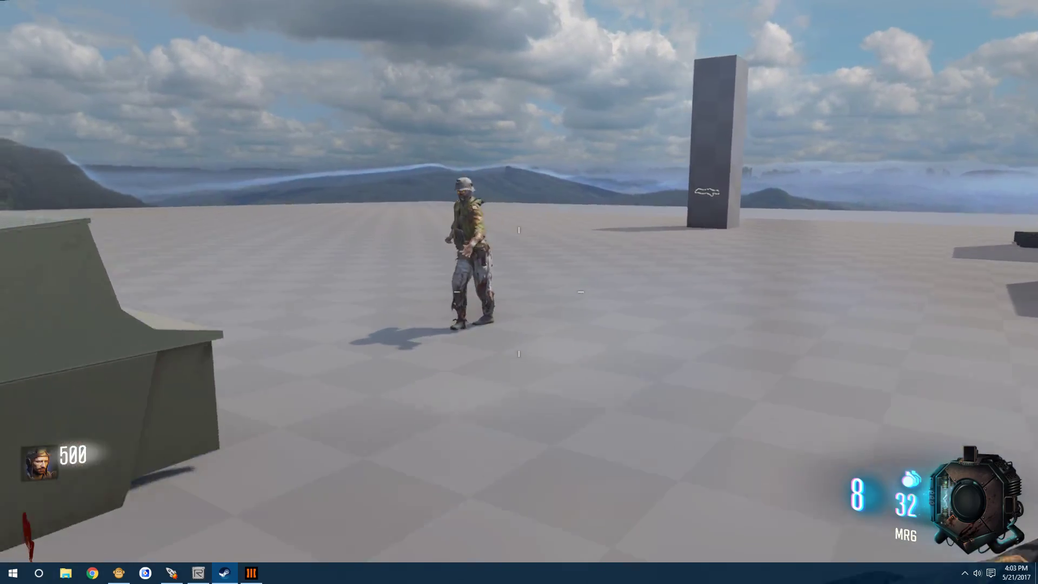
key("a")
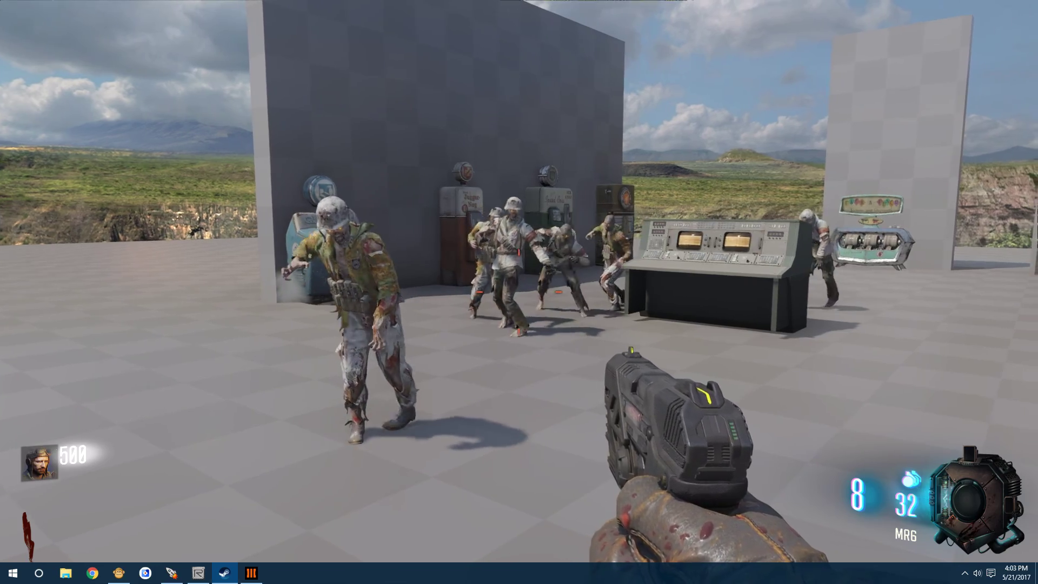
key("a")
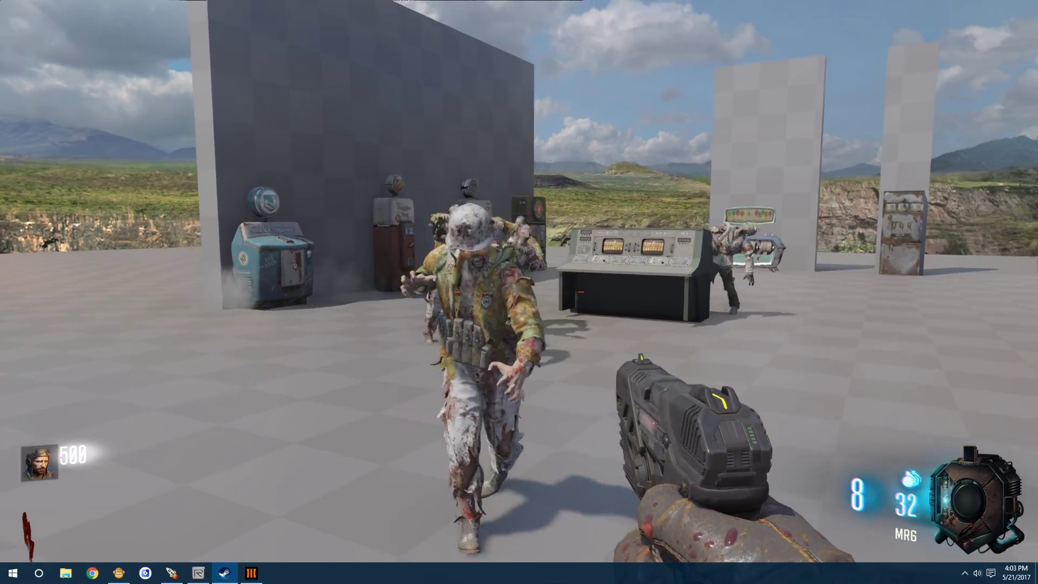
key("w")
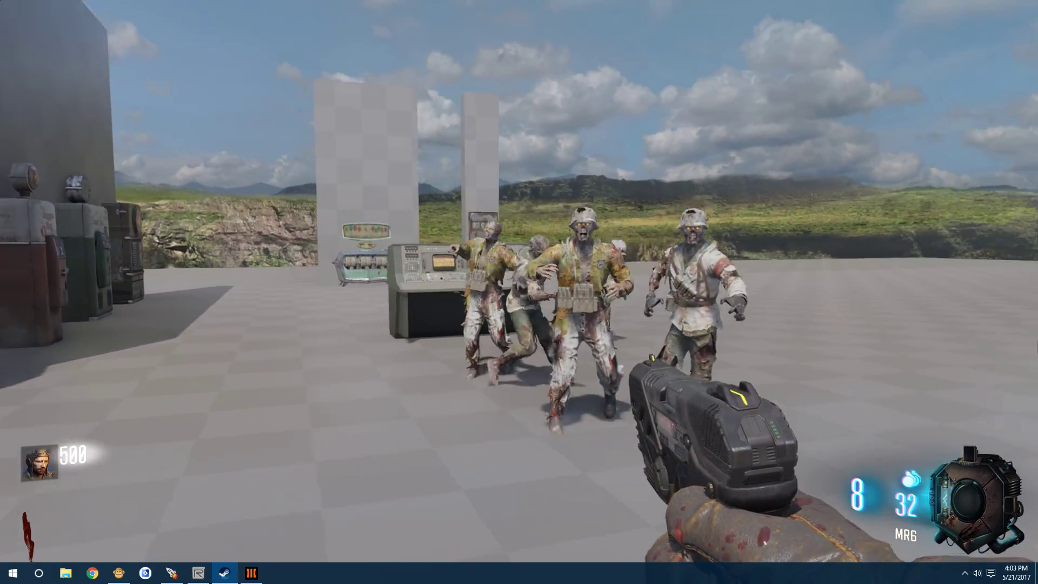